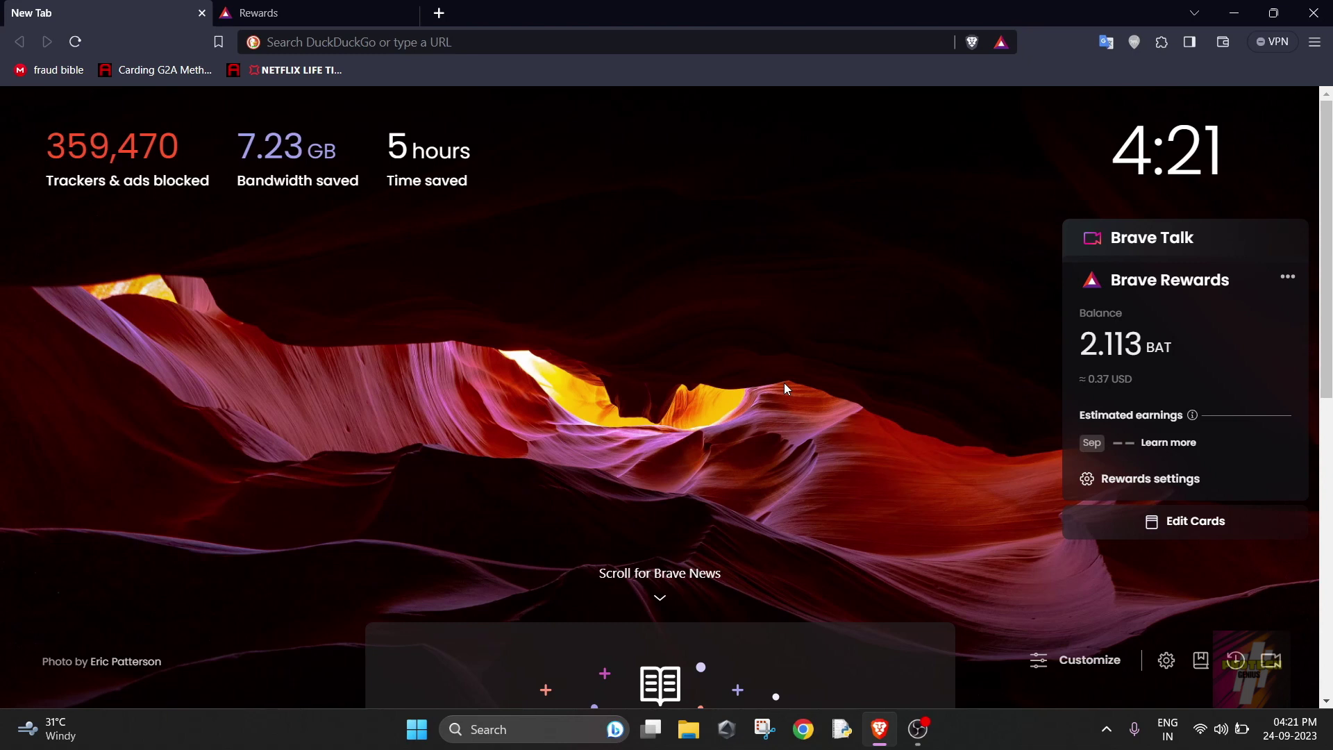
- Switch to the Brave Rewards page and highlight the 2.113 BAT balance
{"action": "left_click", "coordinate": [318, 11]}
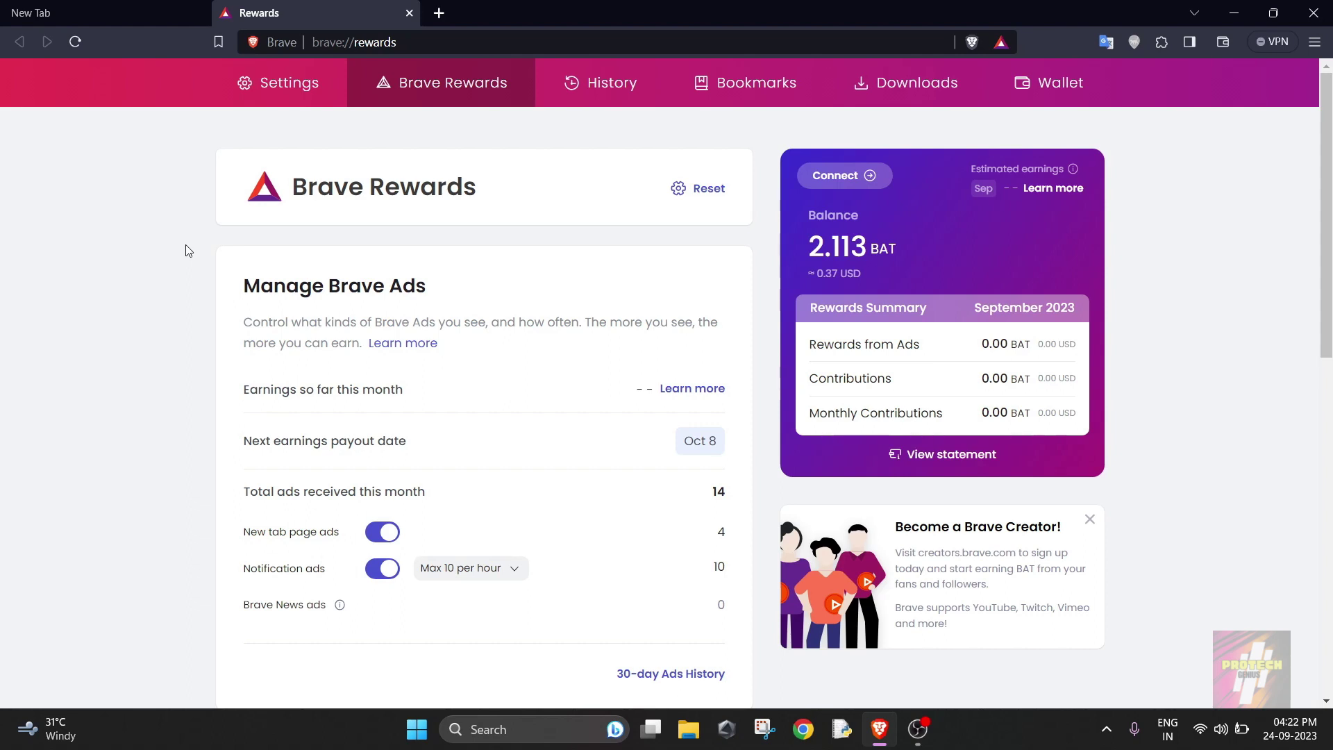
{"action": "left_click_drag", "start_coordinate": [808, 242], "coordinate": [901, 249]}
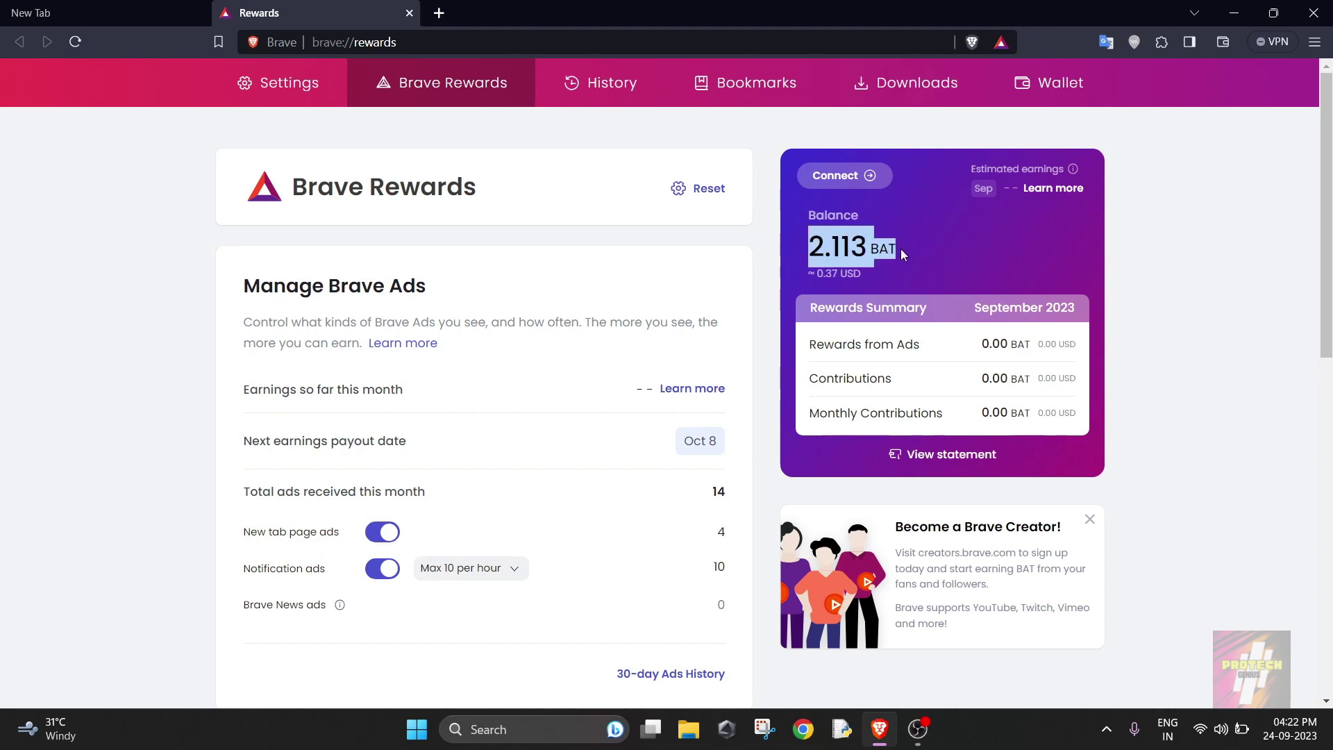
{"action": "left_click", "coordinate": [926, 254]}
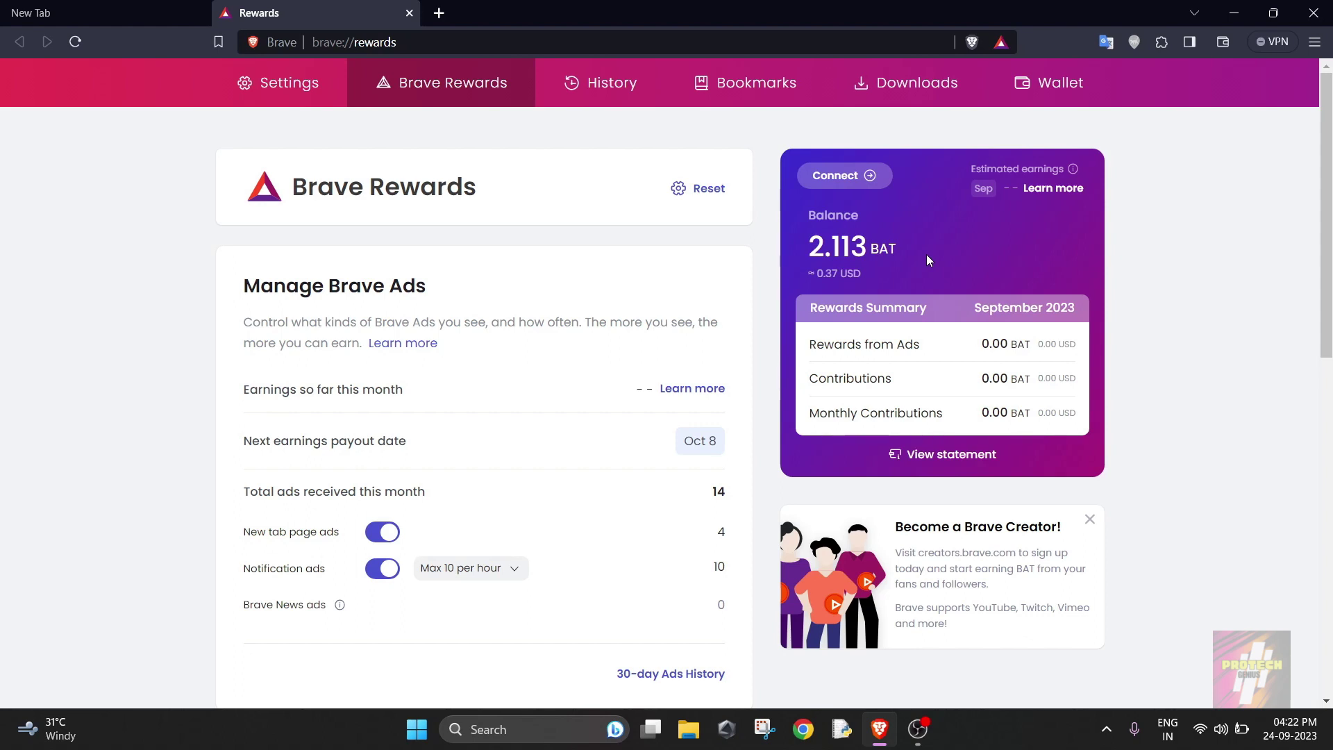
- Bring up the account provider chooser from Connect, then close it with its X
{"action": "left_click", "coordinate": [873, 177]}
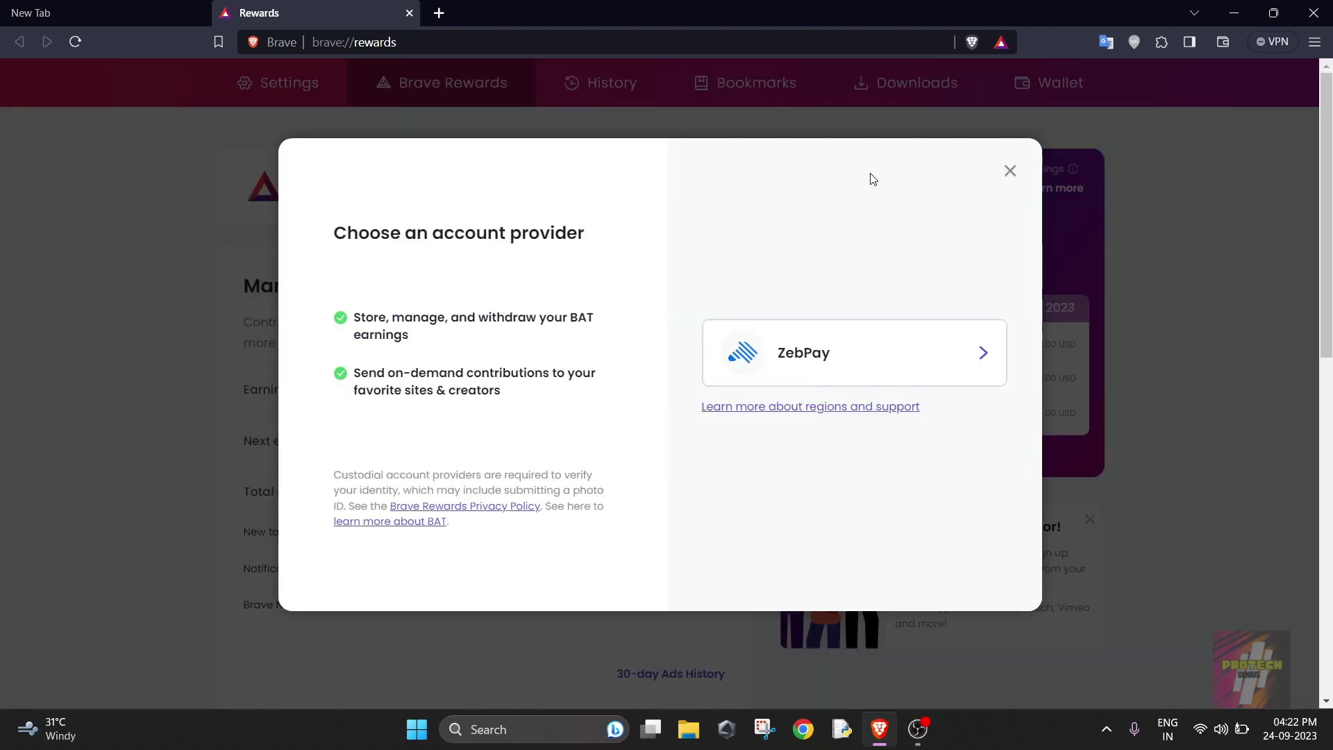
{"action": "left_click", "coordinate": [1009, 171]}
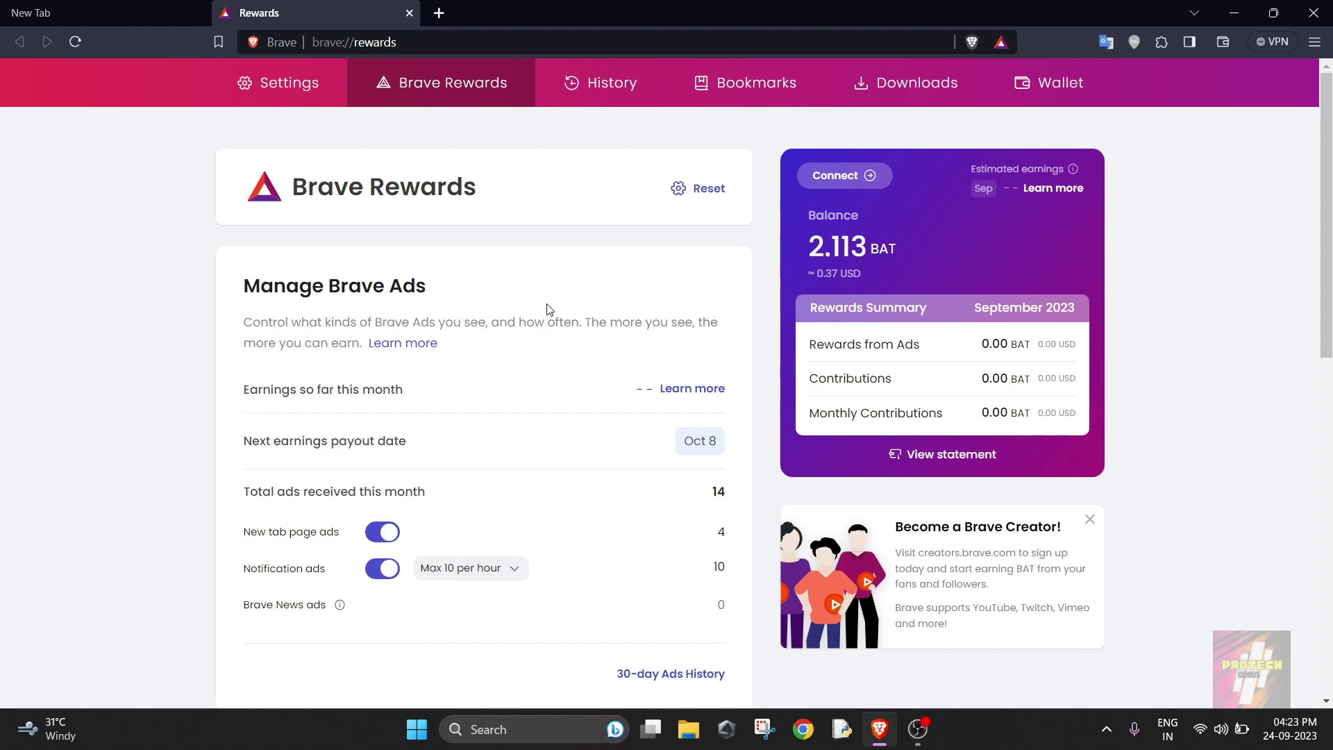
- Return to the new tab page and highlight its trackers and ads blocked count
{"action": "left_click", "coordinate": [103, 10]}
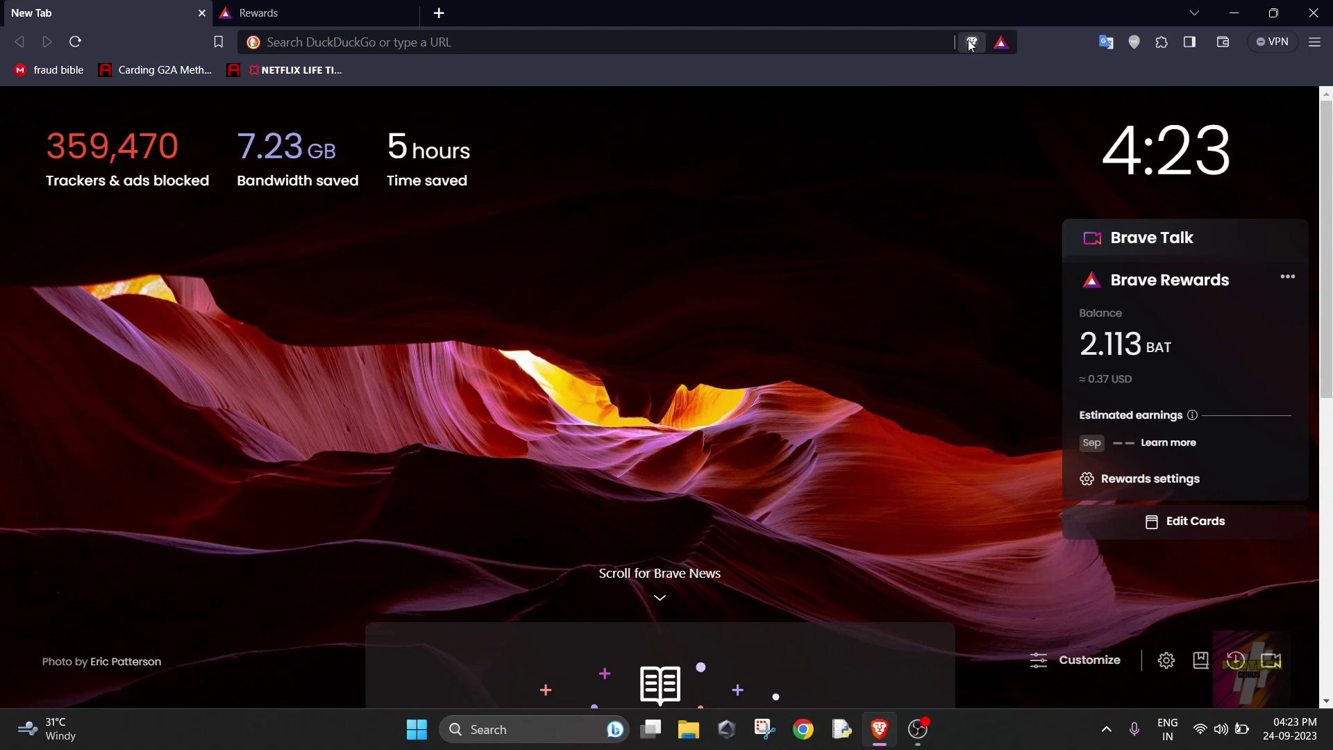
{"action": "mouse_move", "coordinate": [69, 149]}
{"action": "left_click_drag", "start_coordinate": [54, 149], "coordinate": [182, 146]}
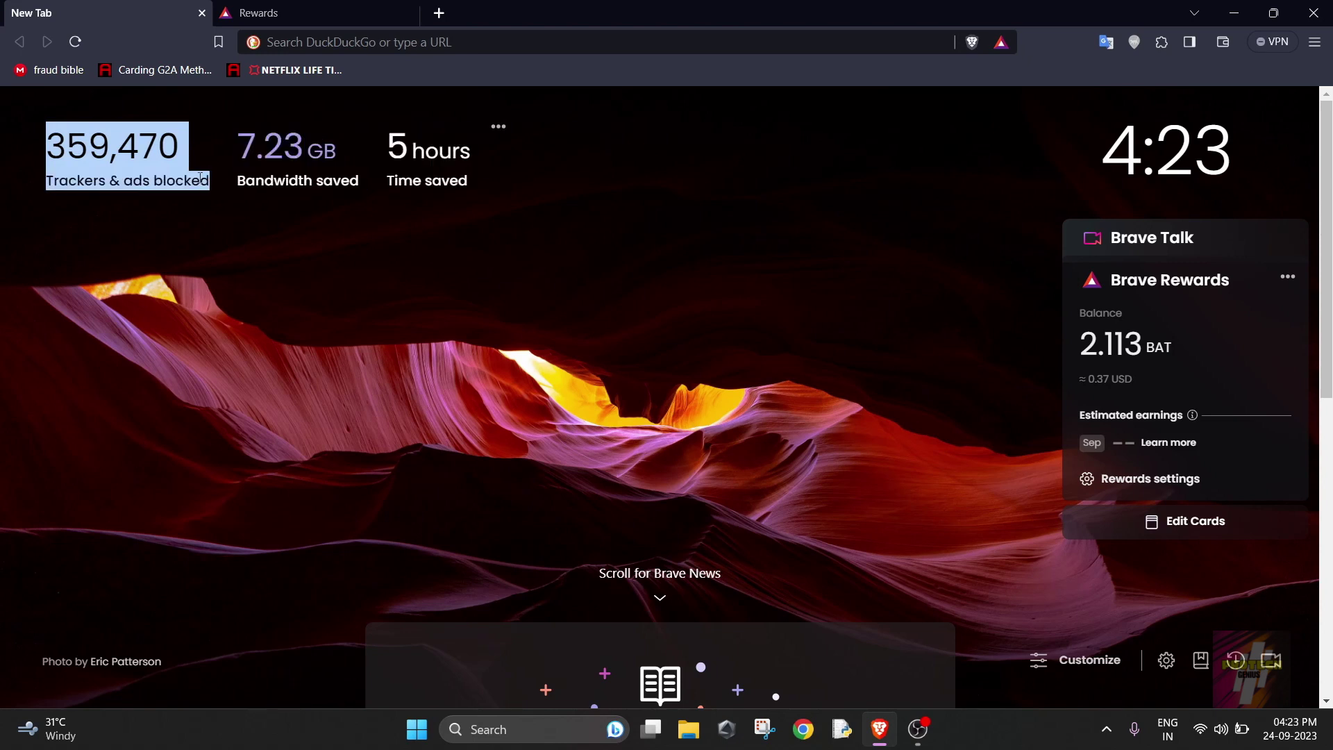
{"action": "left_click", "coordinate": [141, 247]}
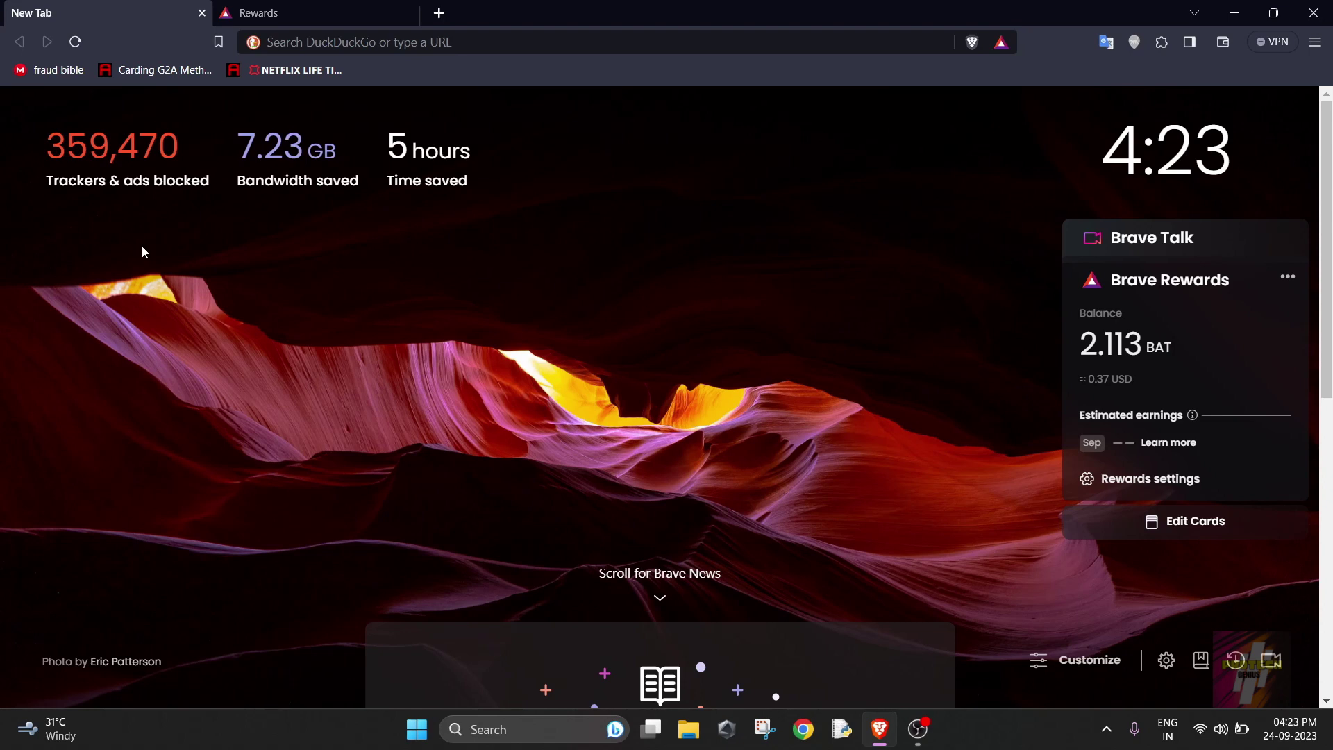
{"action": "left_click", "coordinate": [326, 38]}
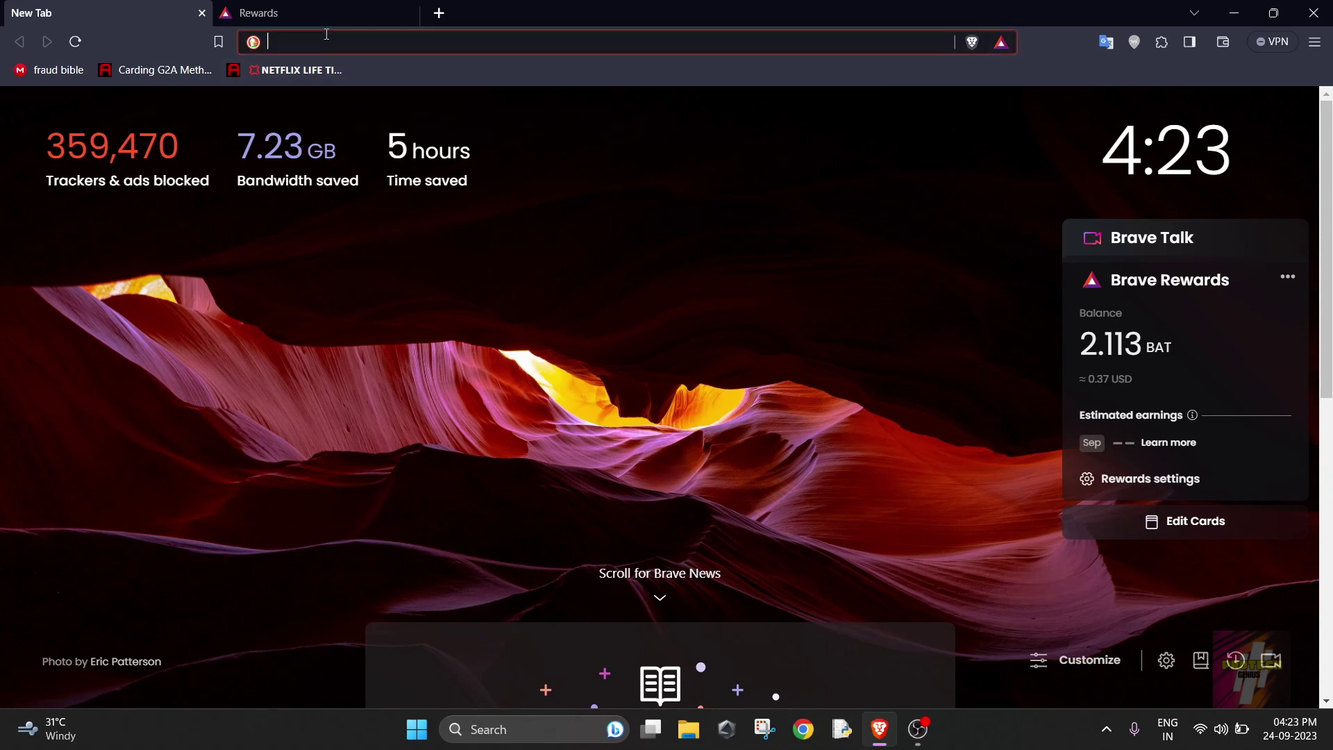
{"action": "type", "text": "yo"}
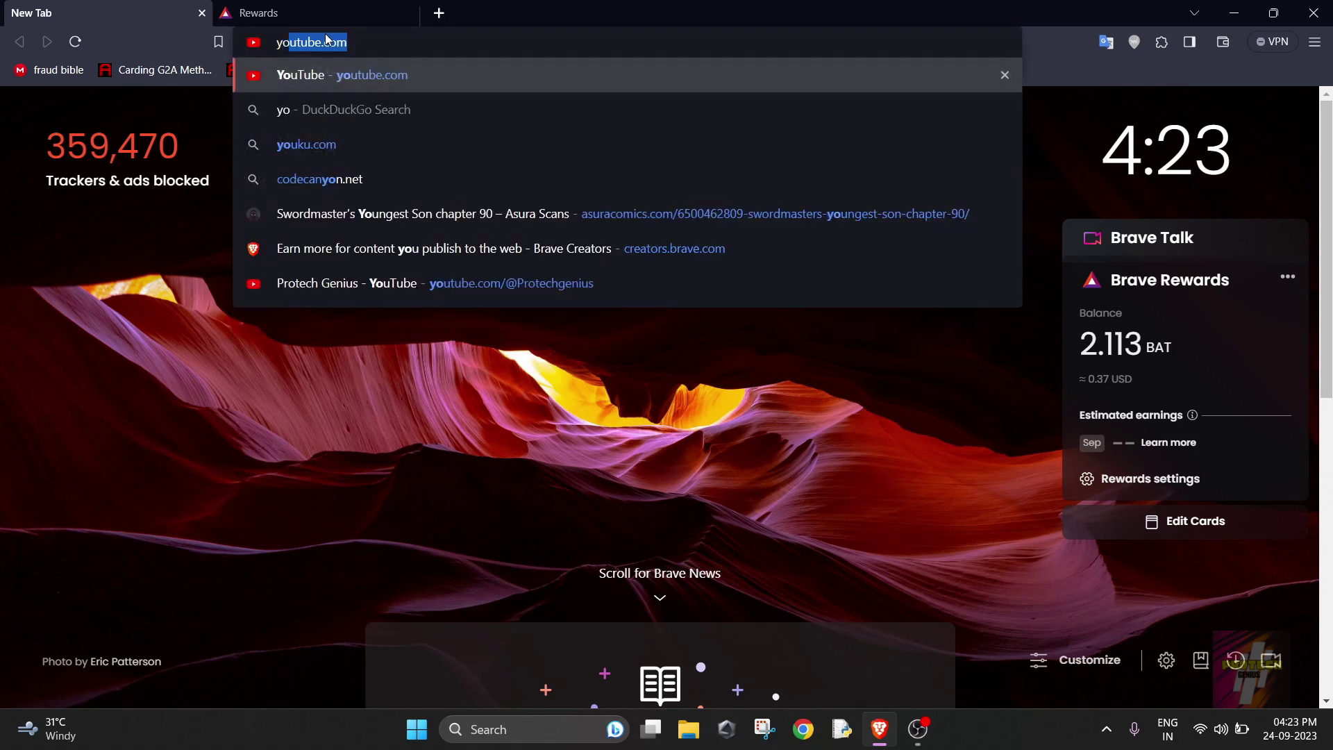
{"action": "type", "text": "utube.com"}
{"action": "key", "text": "Return"}
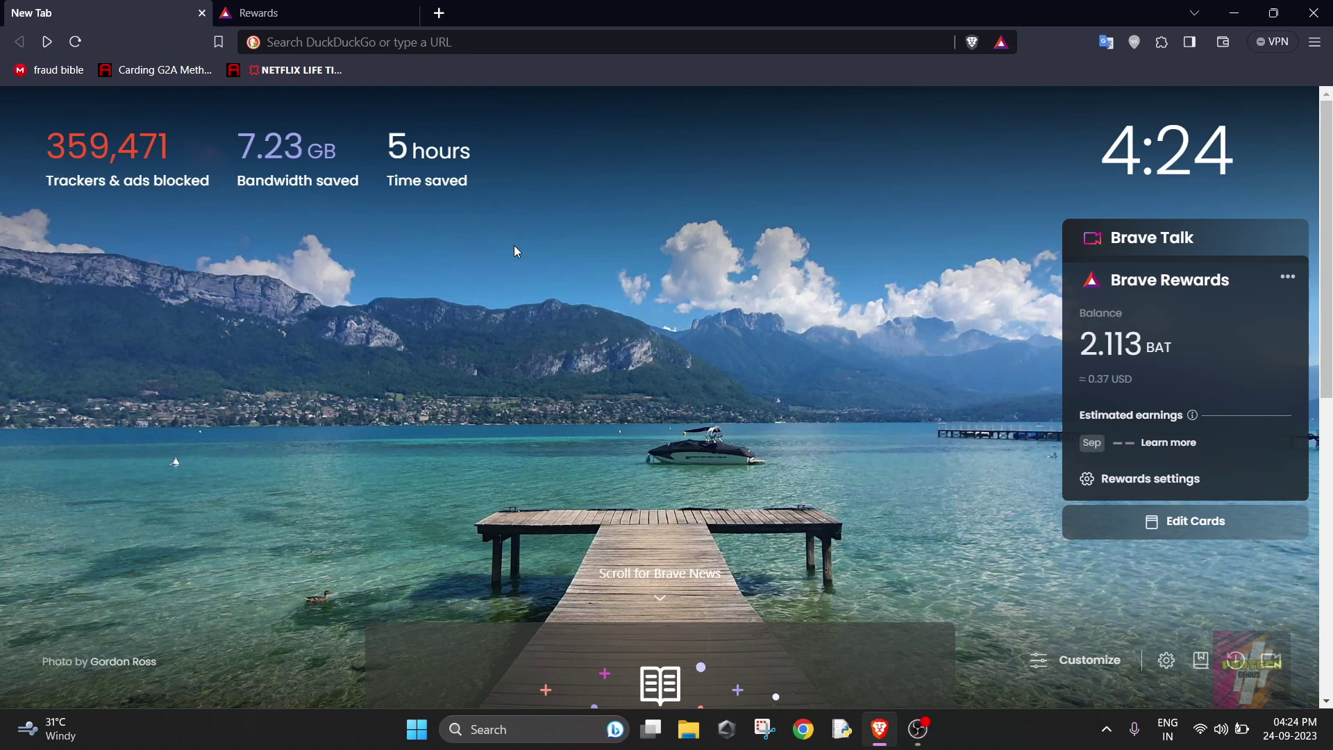
- Switch to the Brave Rewards page and highlight its Brave Rewards heading
{"action": "left_click", "coordinate": [302, 13]}
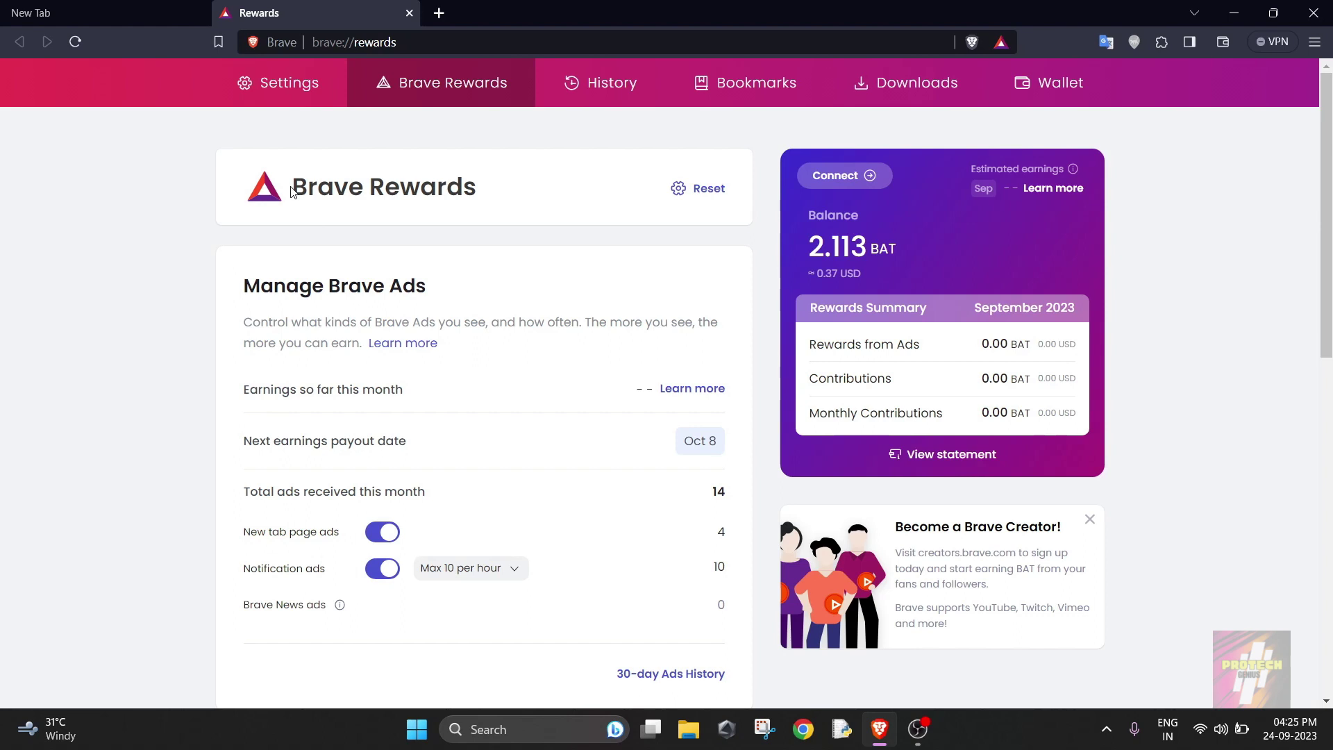
{"action": "left_click_drag", "start_coordinate": [293, 189], "coordinate": [481, 183]}
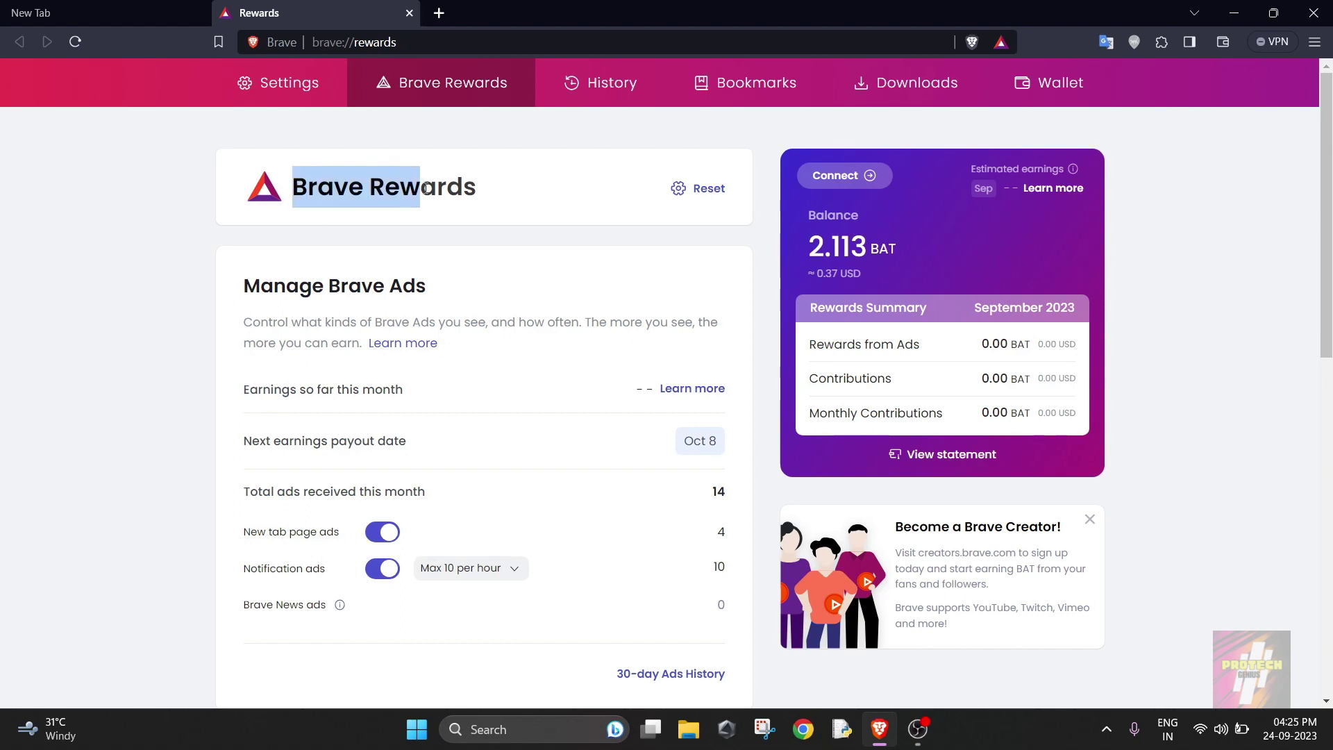
{"action": "left_click", "coordinate": [482, 184]}
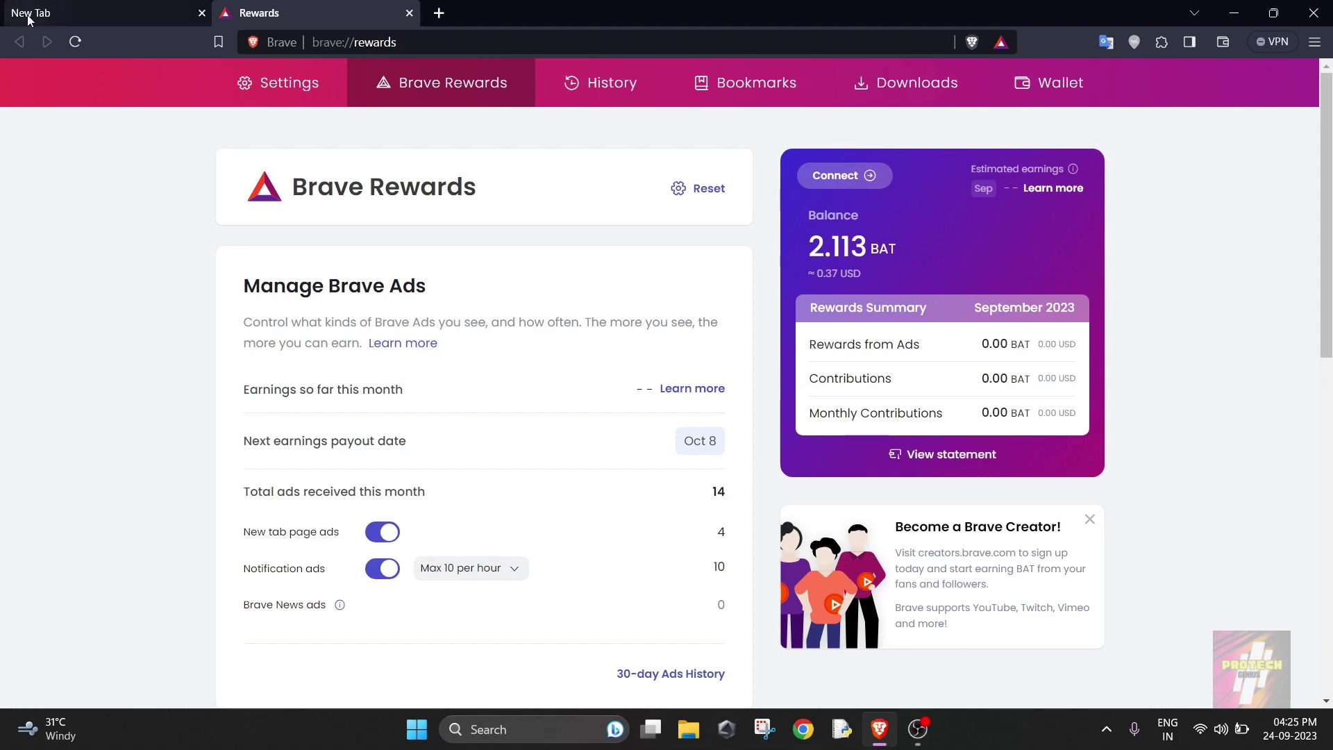
- Reload the new tab page three times until a sponsored ev.io background appears, then check Rewards
{"action": "left_click", "coordinate": [131, 4]}
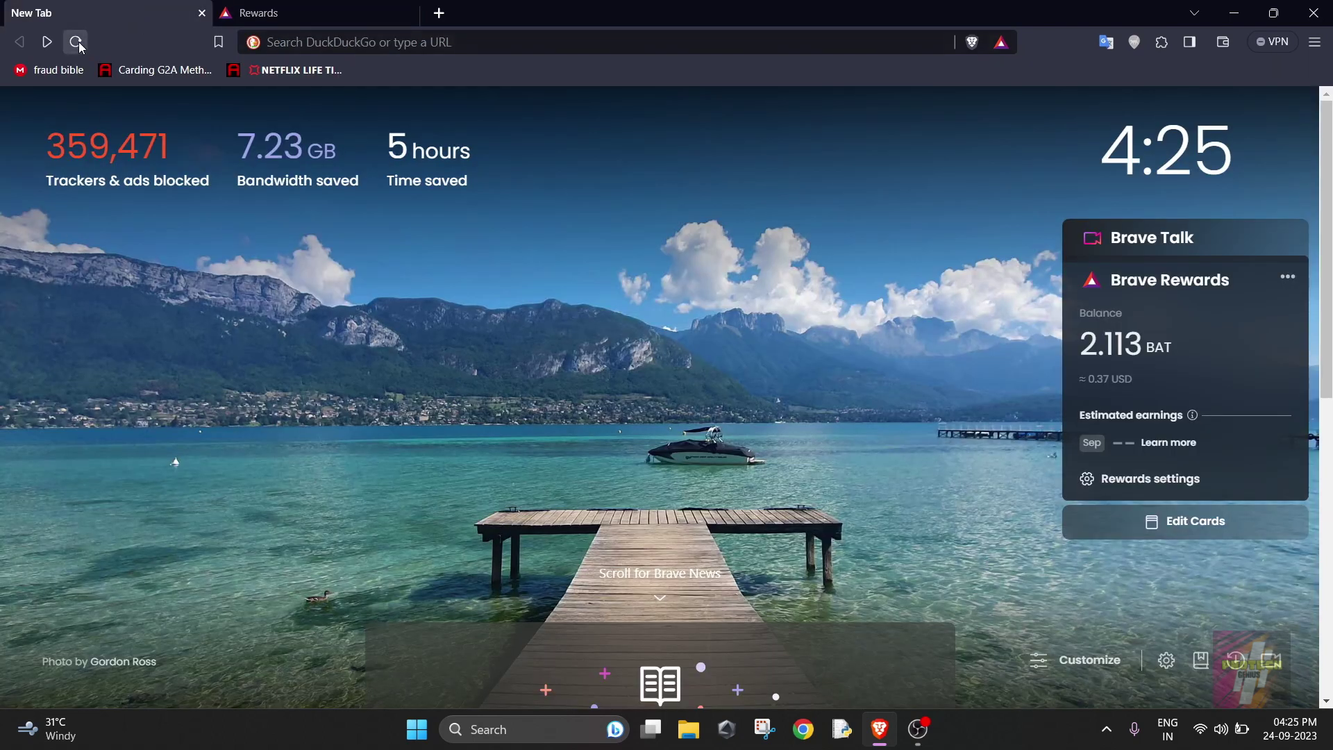
{"action": "left_click", "coordinate": [78, 42]}
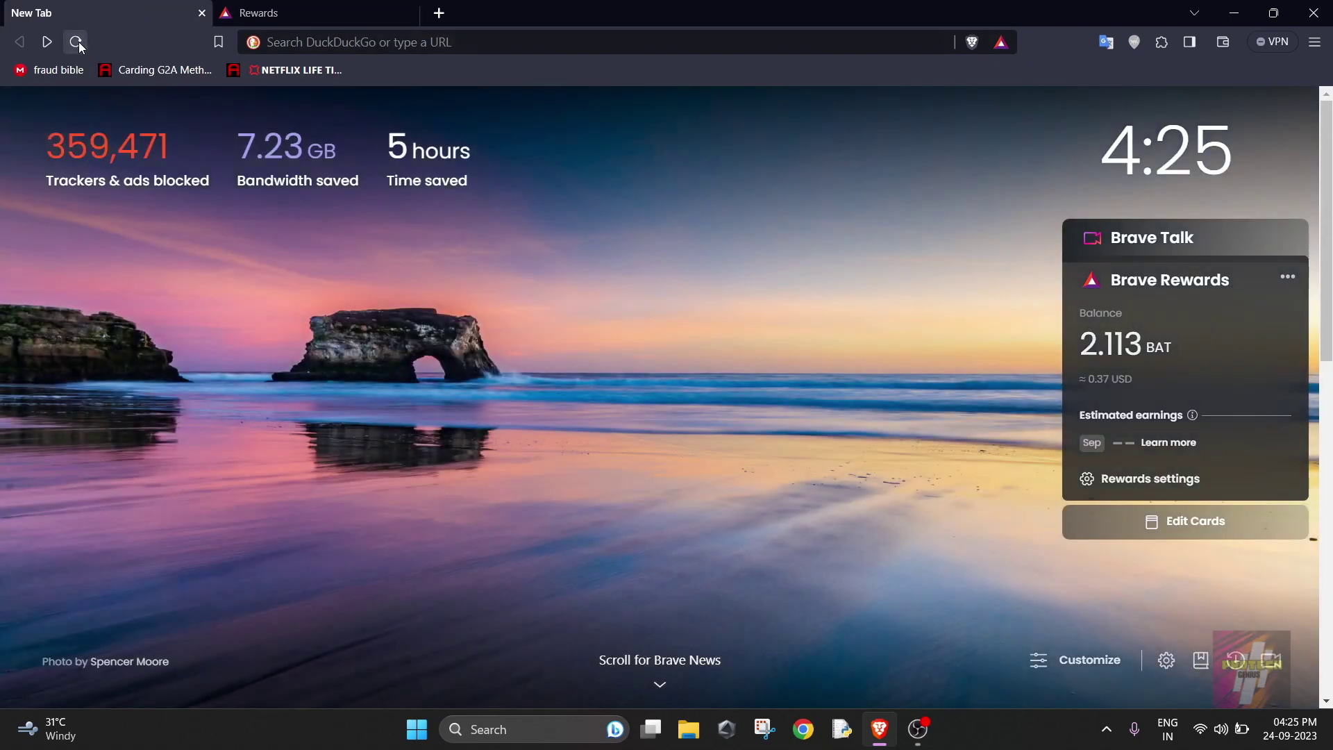
{"action": "left_click", "coordinate": [78, 42]}
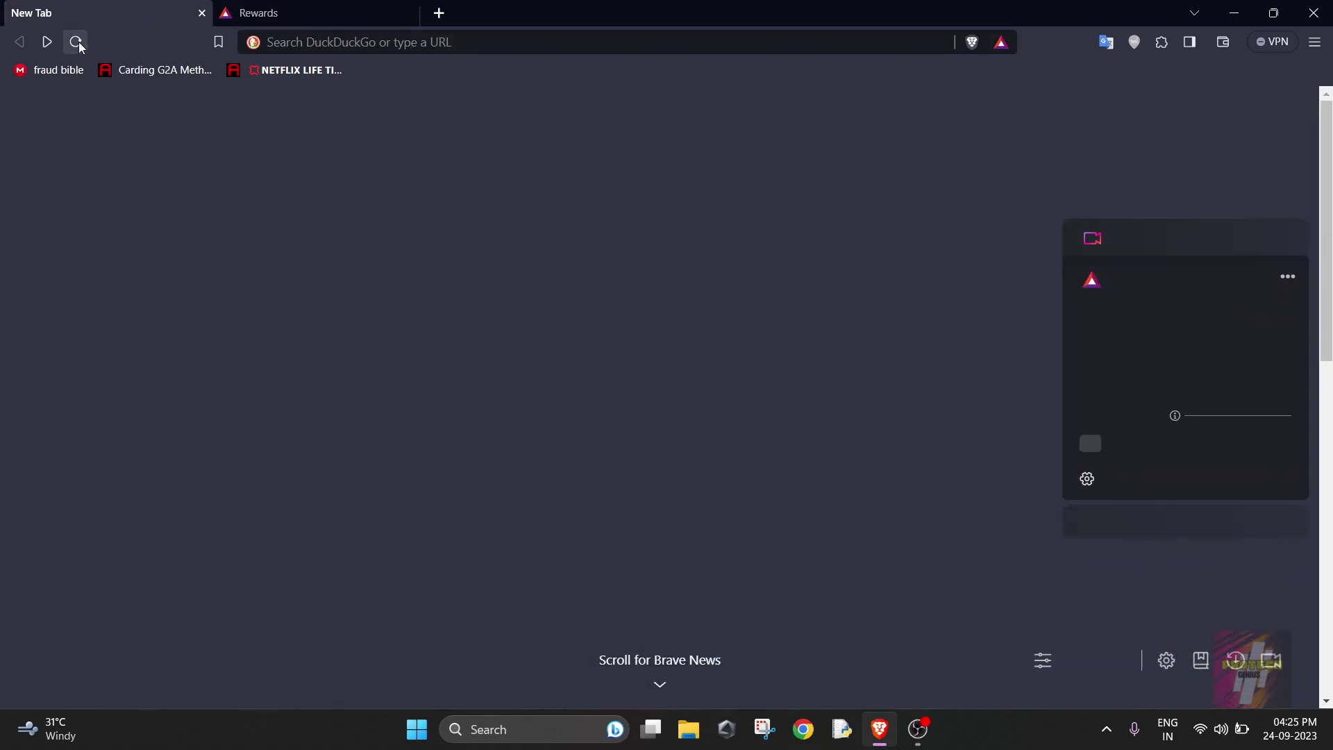
{"action": "left_click", "coordinate": [79, 42]}
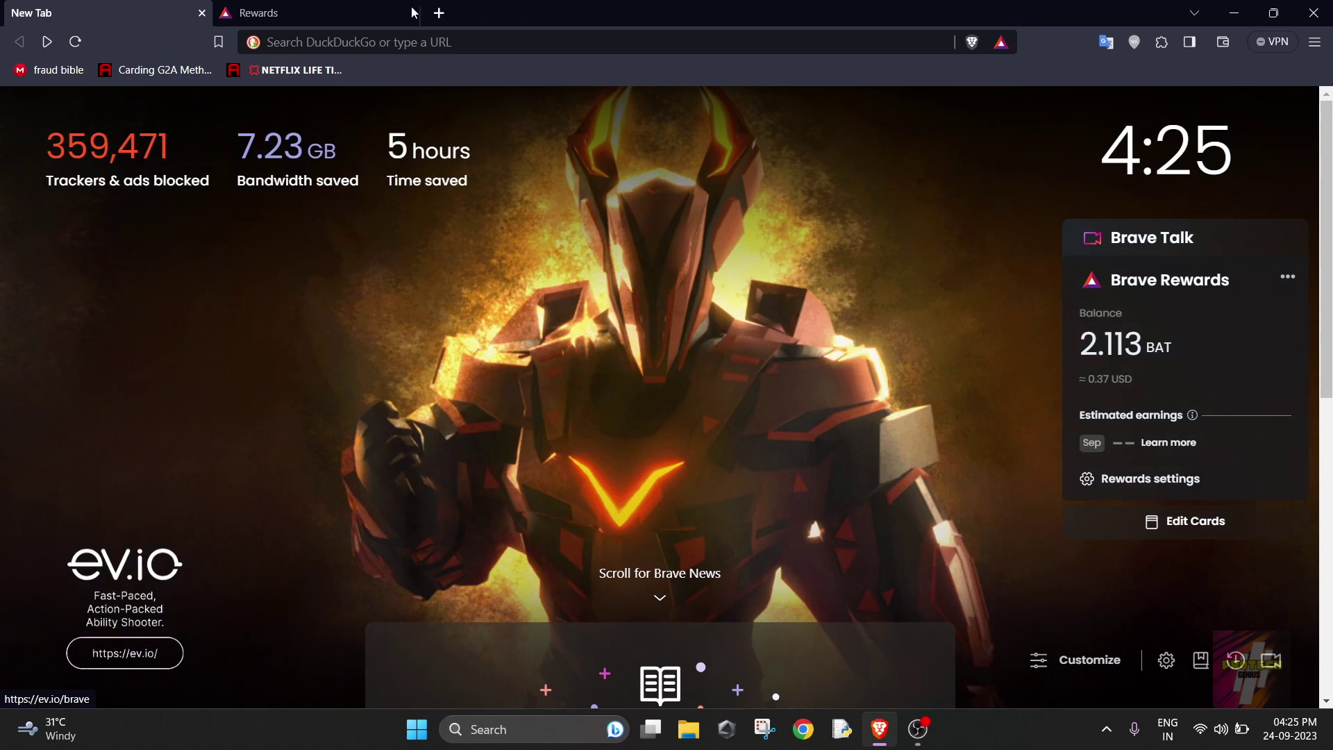
{"action": "left_click", "coordinate": [313, 14]}
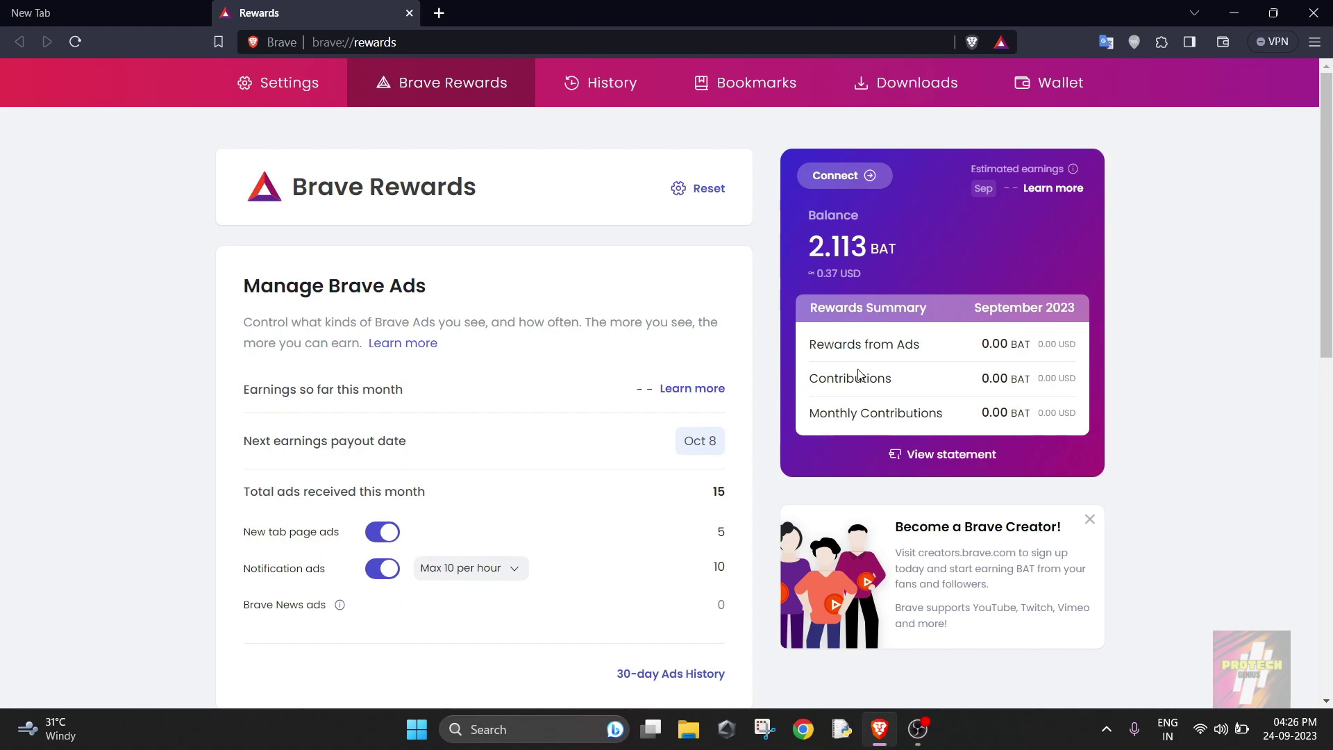
- Visit the sponsored ev.io background's link, go back, and reload the Rewards page
{"action": "left_click", "coordinate": [157, 10]}
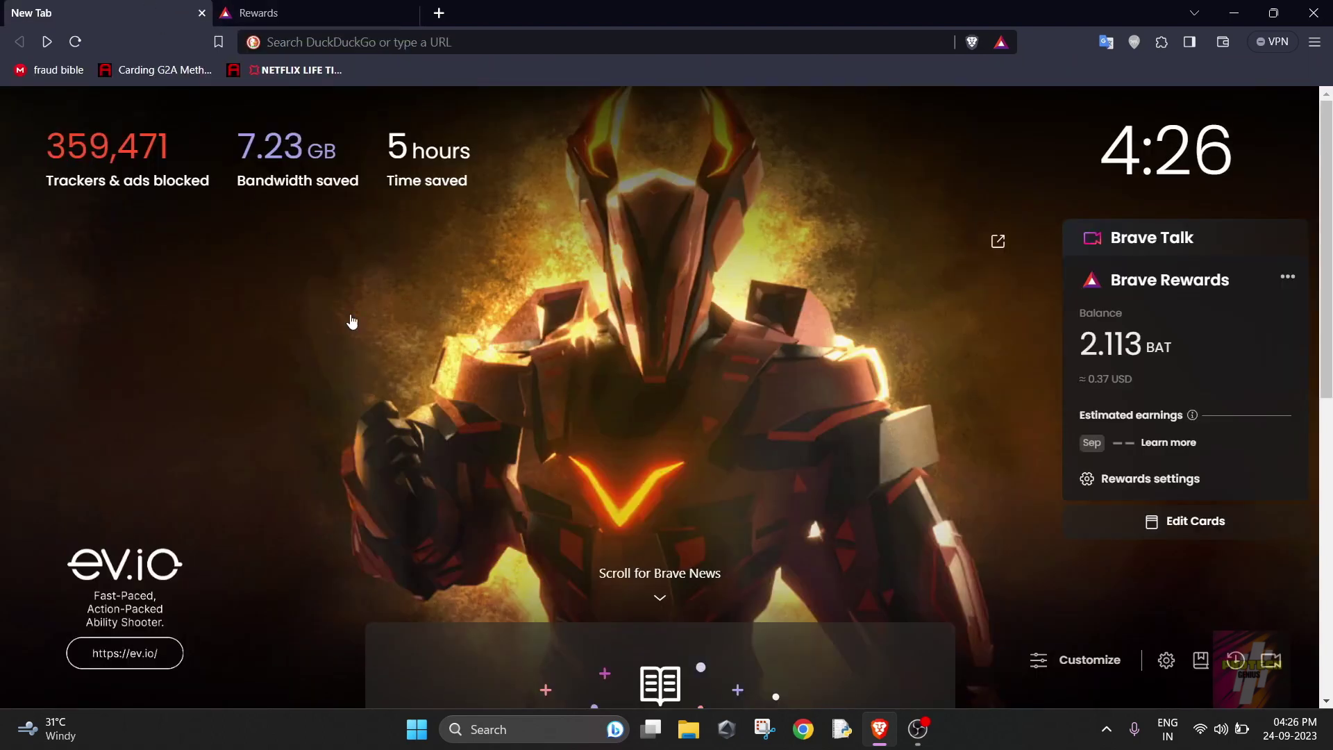
{"action": "left_click", "coordinate": [410, 382]}
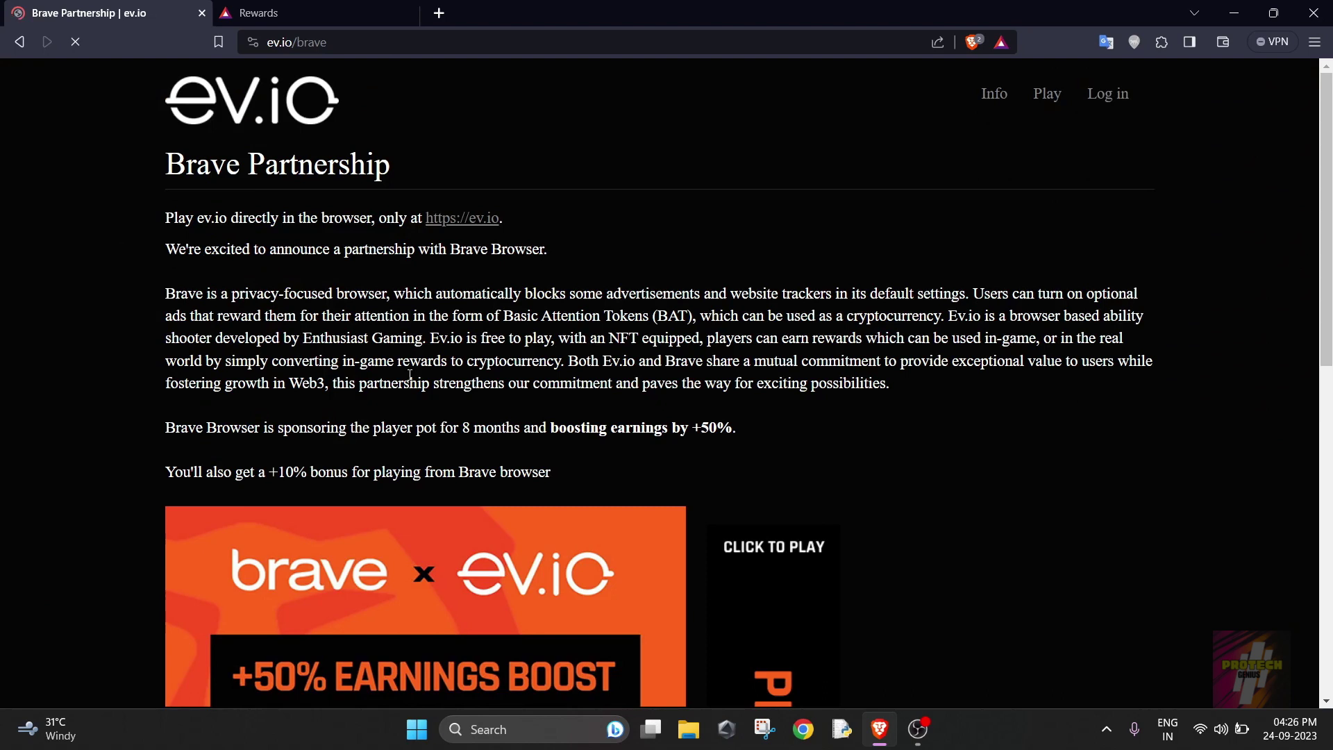
{"action": "left_click", "coordinate": [19, 42]}
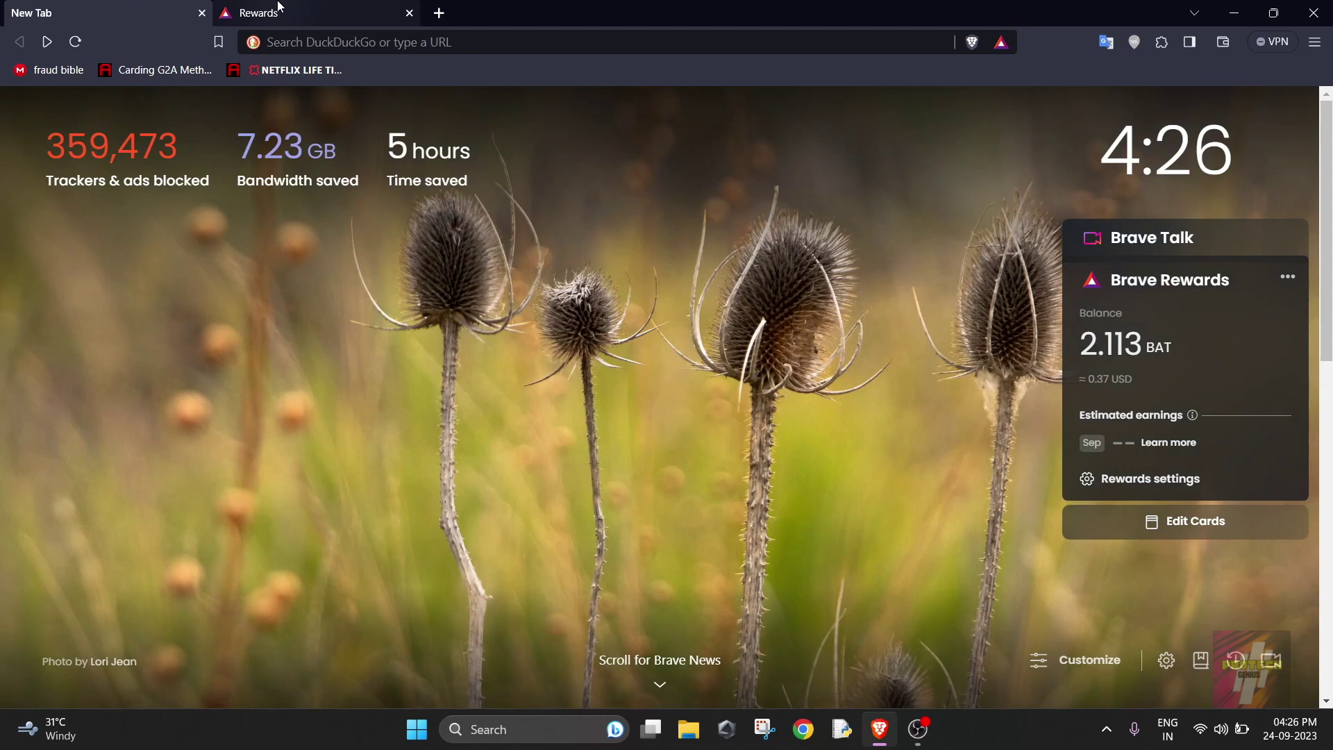
{"action": "left_click", "coordinate": [261, 13]}
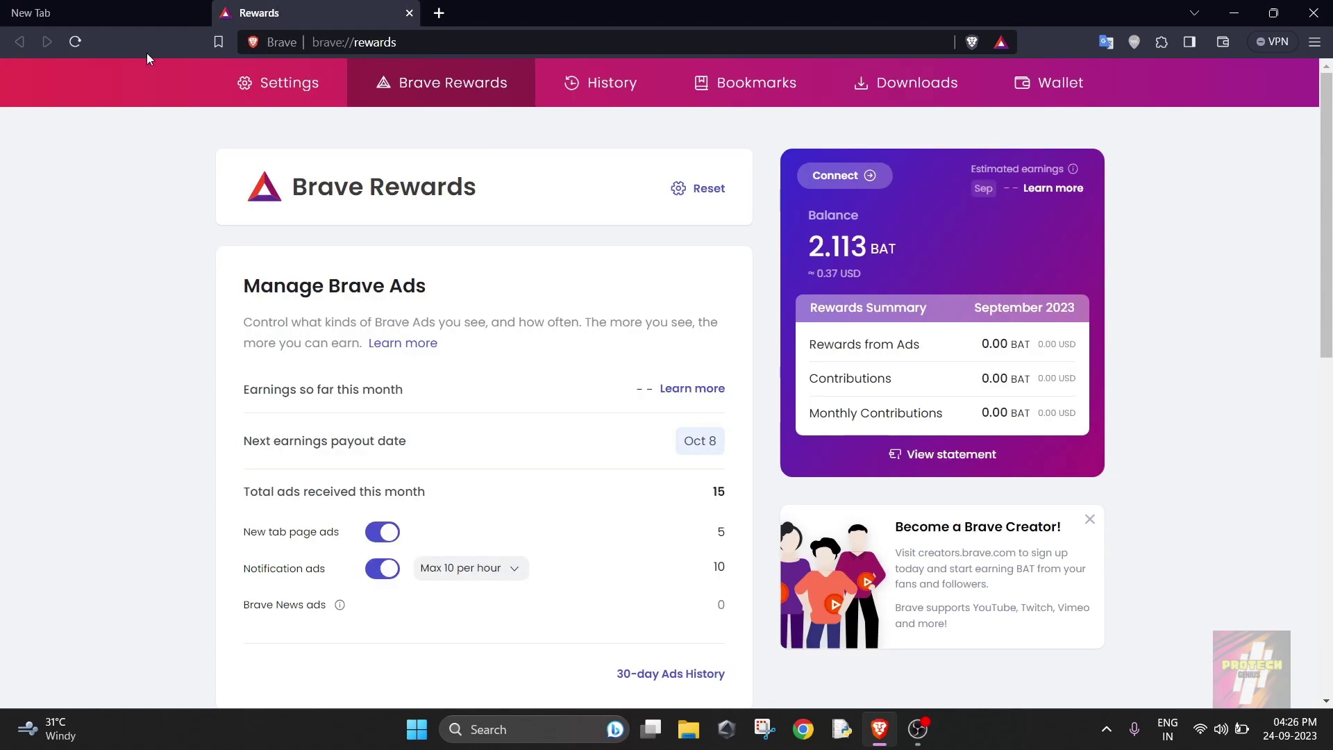
{"action": "left_click", "coordinate": [81, 39]}
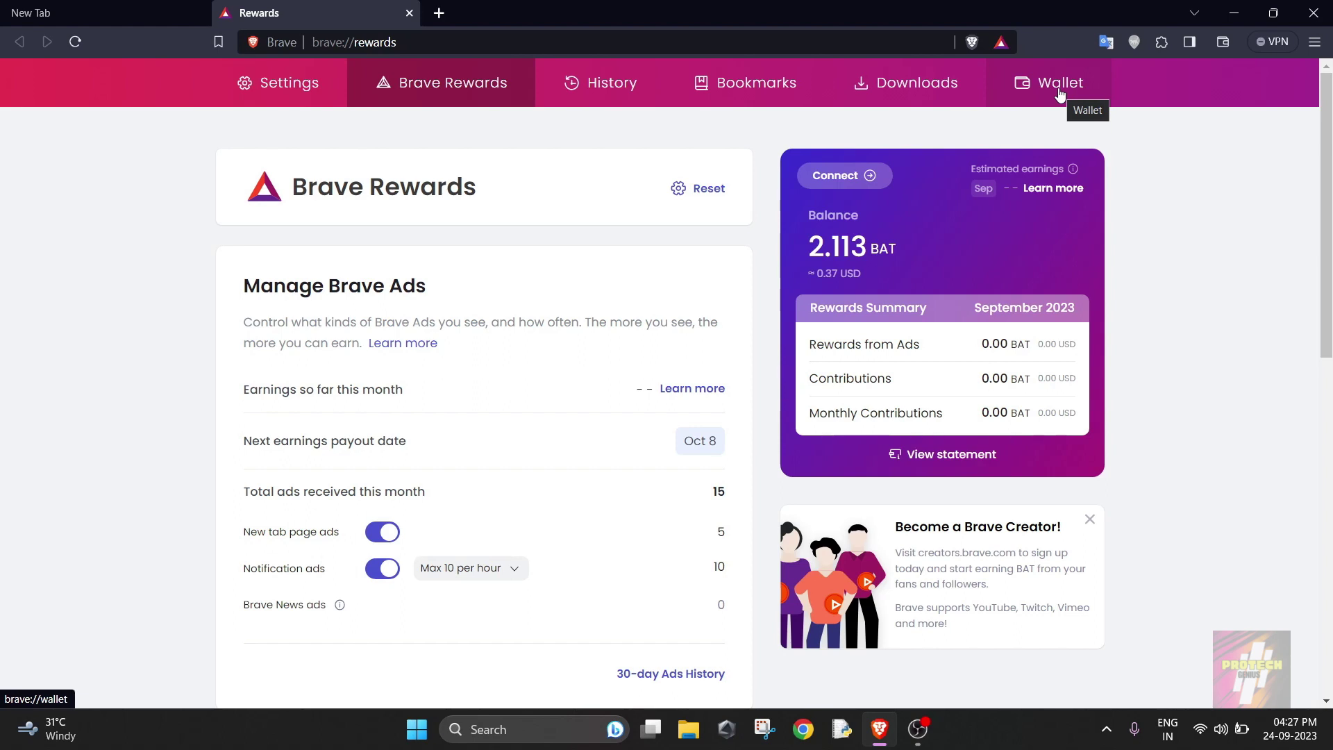
{"action": "left_click", "coordinate": [512, 583]}
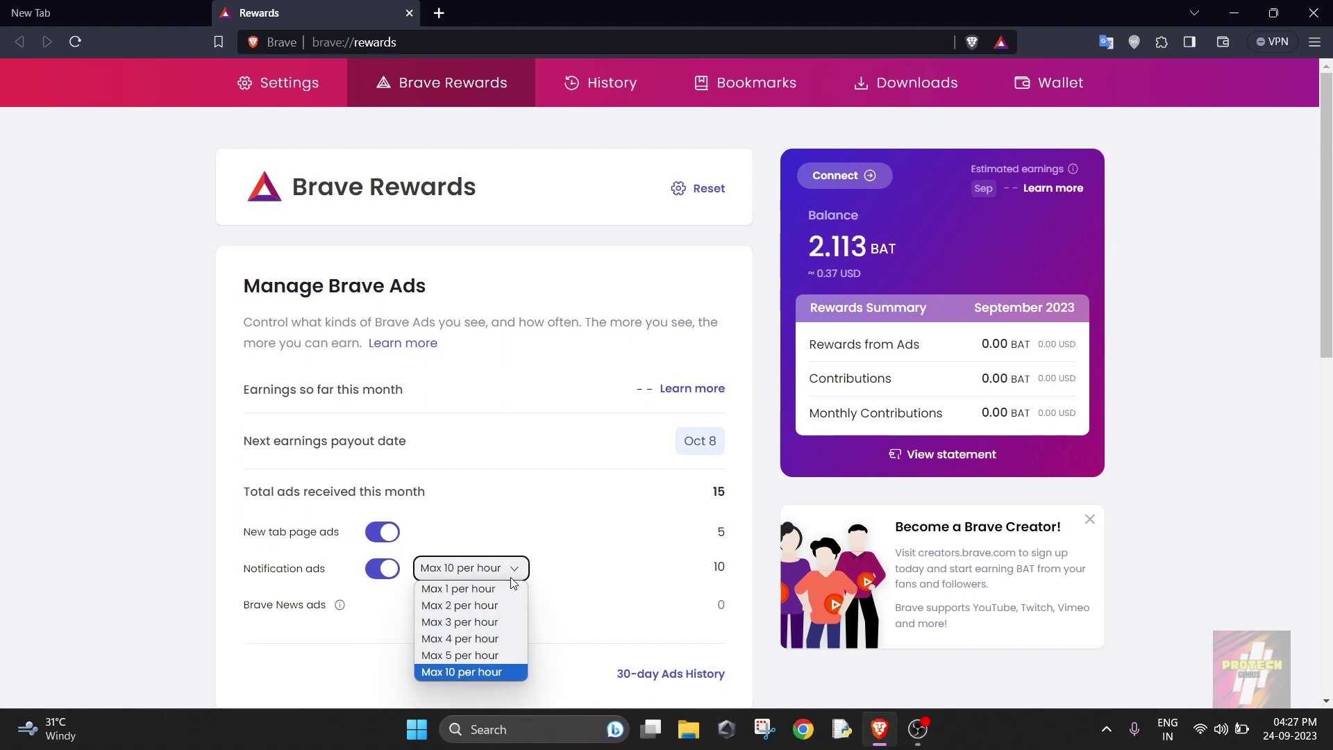
{"action": "left_click", "coordinate": [510, 580]}
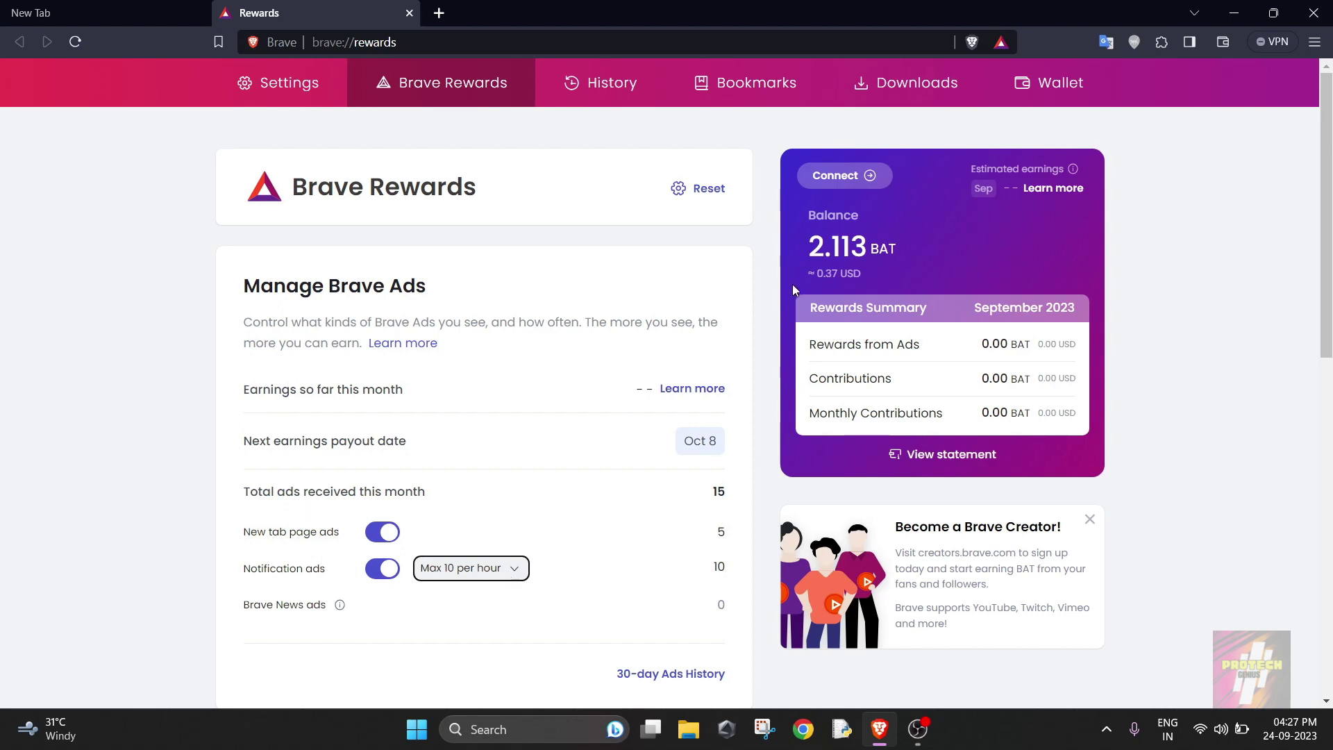
{"action": "left_click", "coordinate": [811, 247]}
{"action": "left_click_drag", "start_coordinate": [817, 273], "coordinate": [897, 278]}
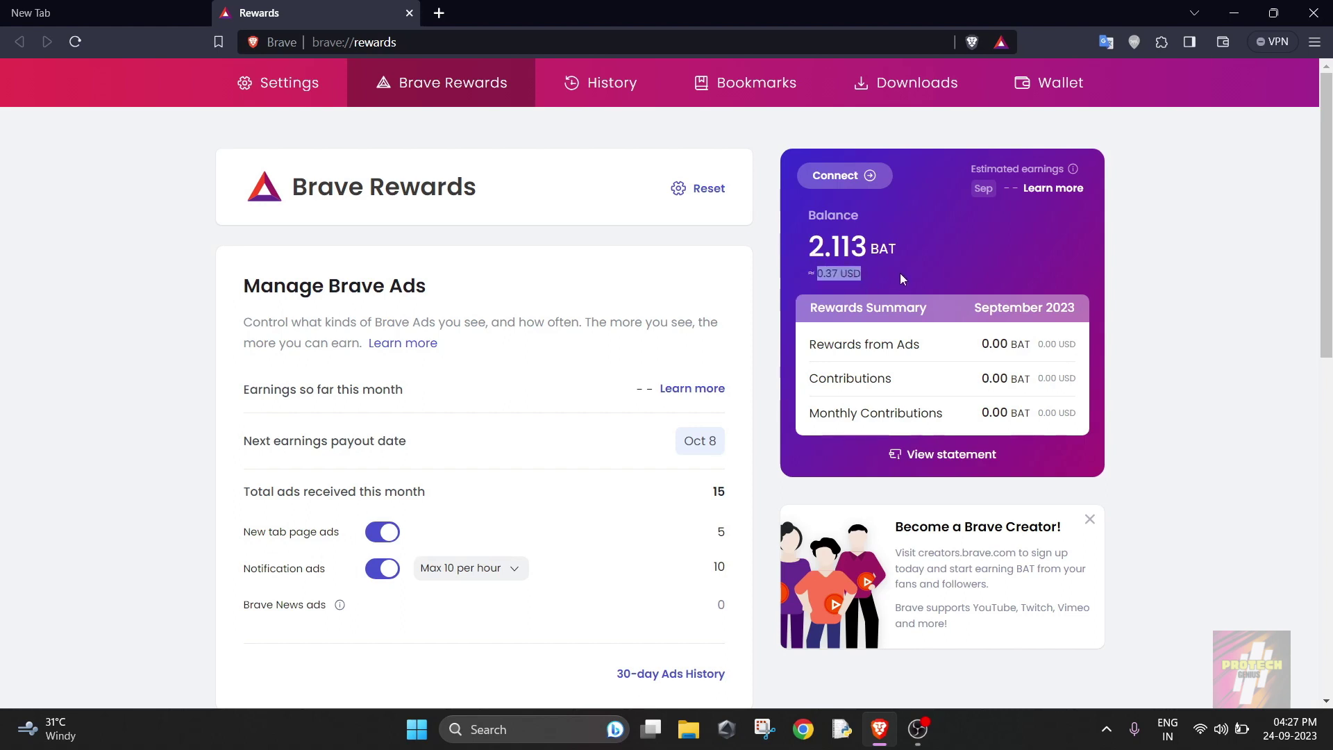
{"action": "left_click", "coordinate": [900, 272]}
{"action": "left_click_drag", "start_coordinate": [809, 247], "coordinate": [928, 246]}
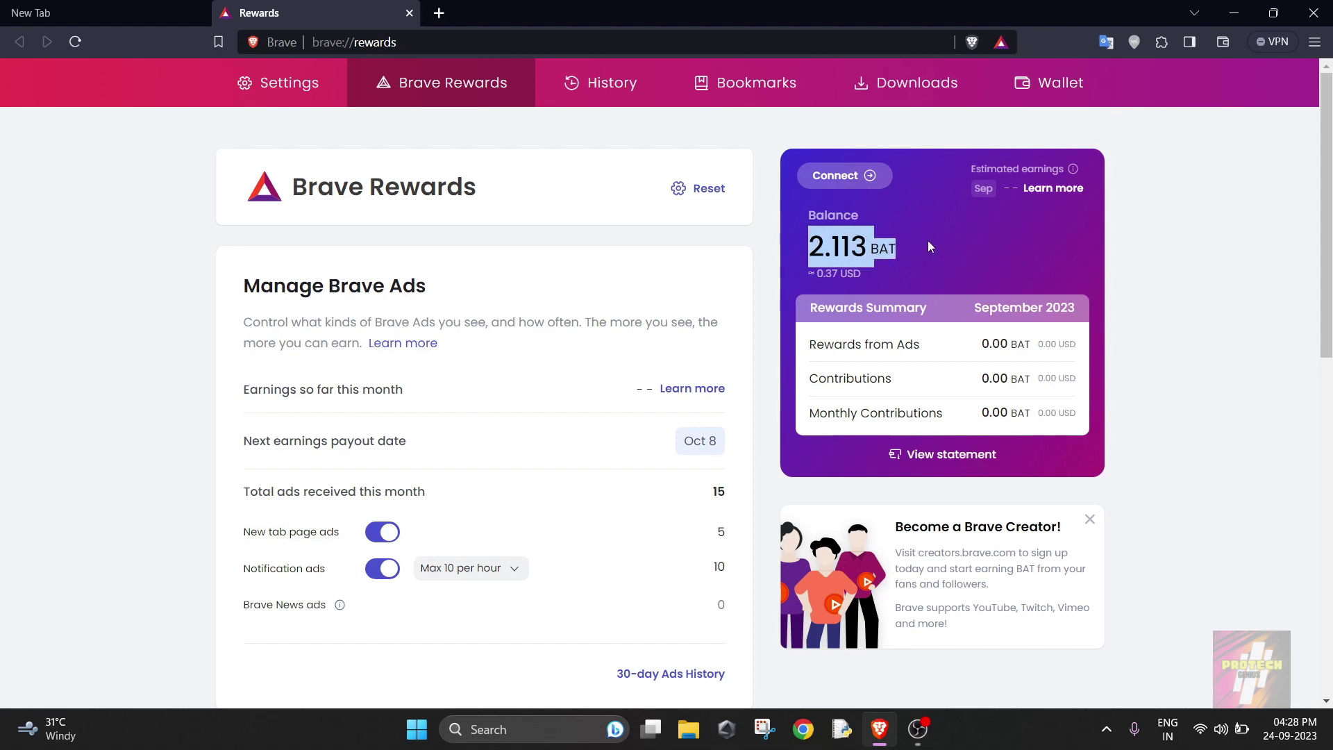
- Clear the balance highlight and bring up the Brave Wallet unlock screen
{"action": "left_click", "coordinate": [929, 243]}
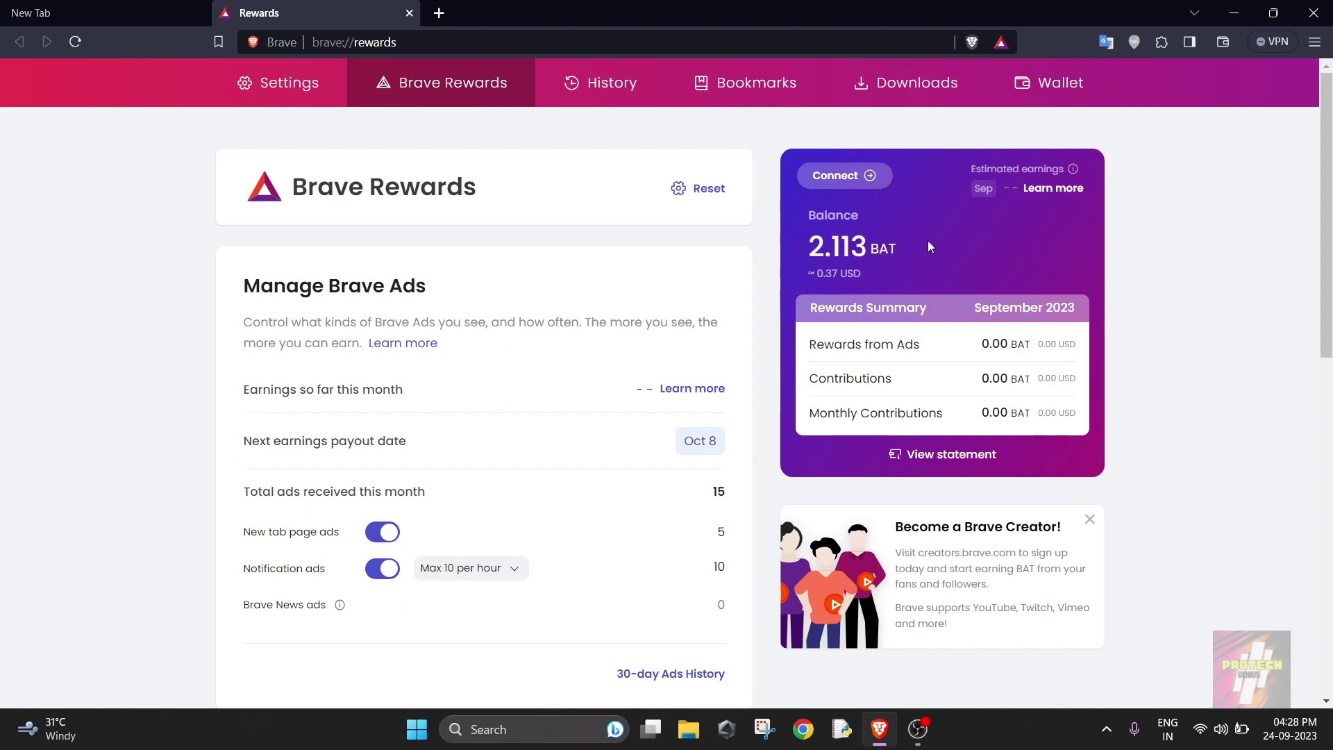
{"action": "left_click", "coordinate": [1088, 83]}
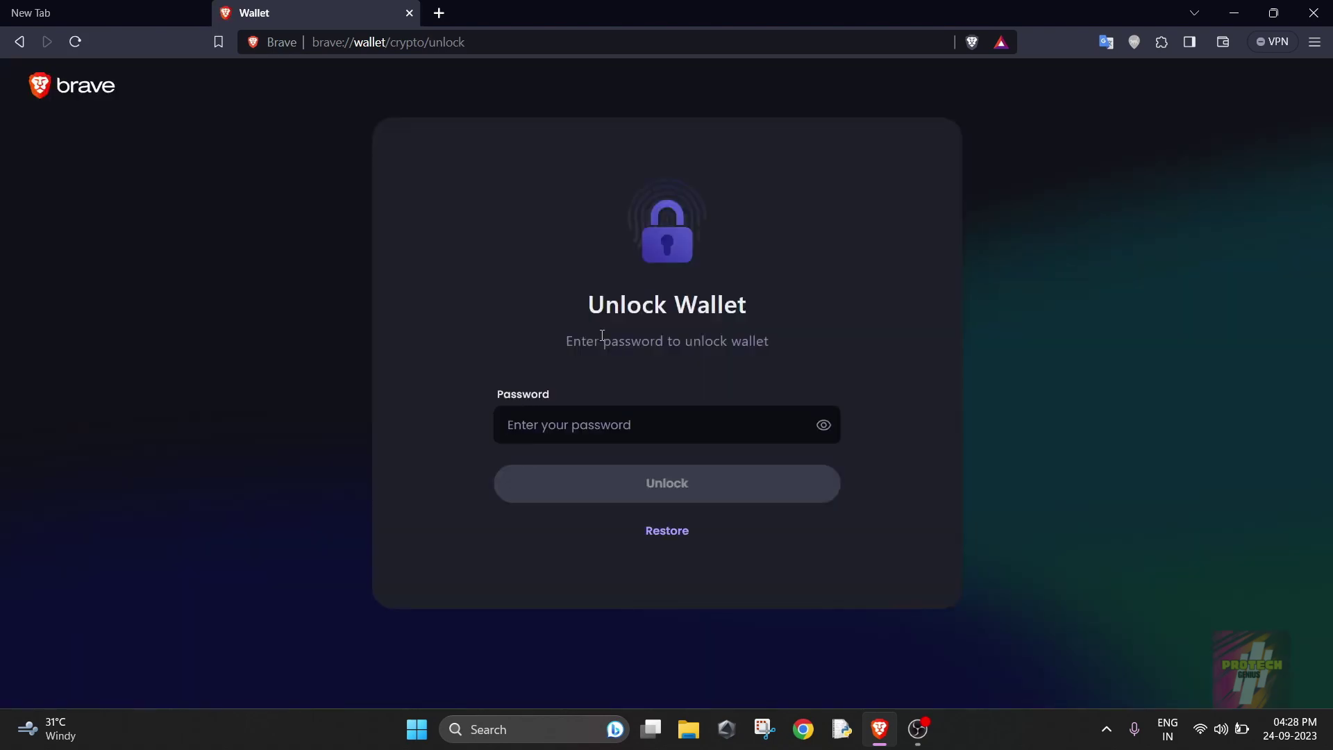
{"action": "type", "text": "a"}
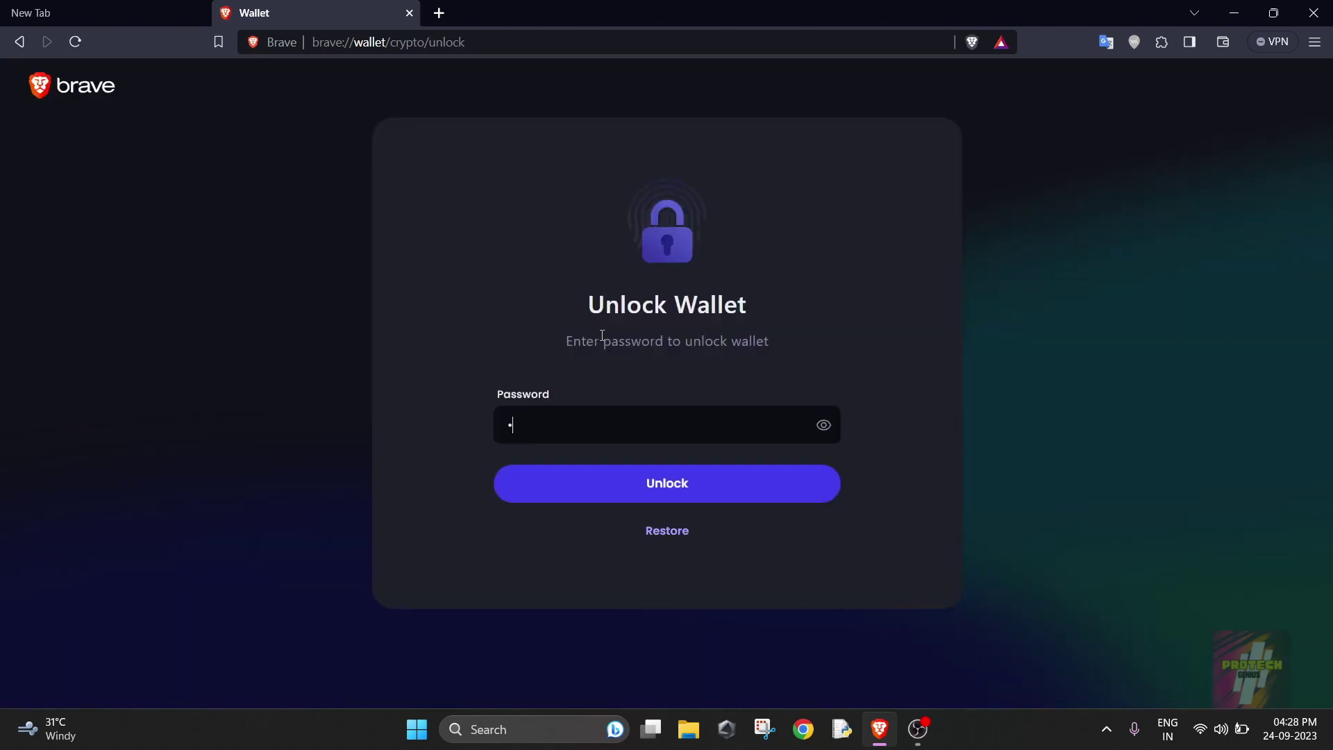
{"action": "type", "text": "aa"}
{"action": "type", "text": "aaaaaa"}
- Unlock the wallet, then browse its Activity, Accounts and Market pages
{"action": "key", "text": "Return"}
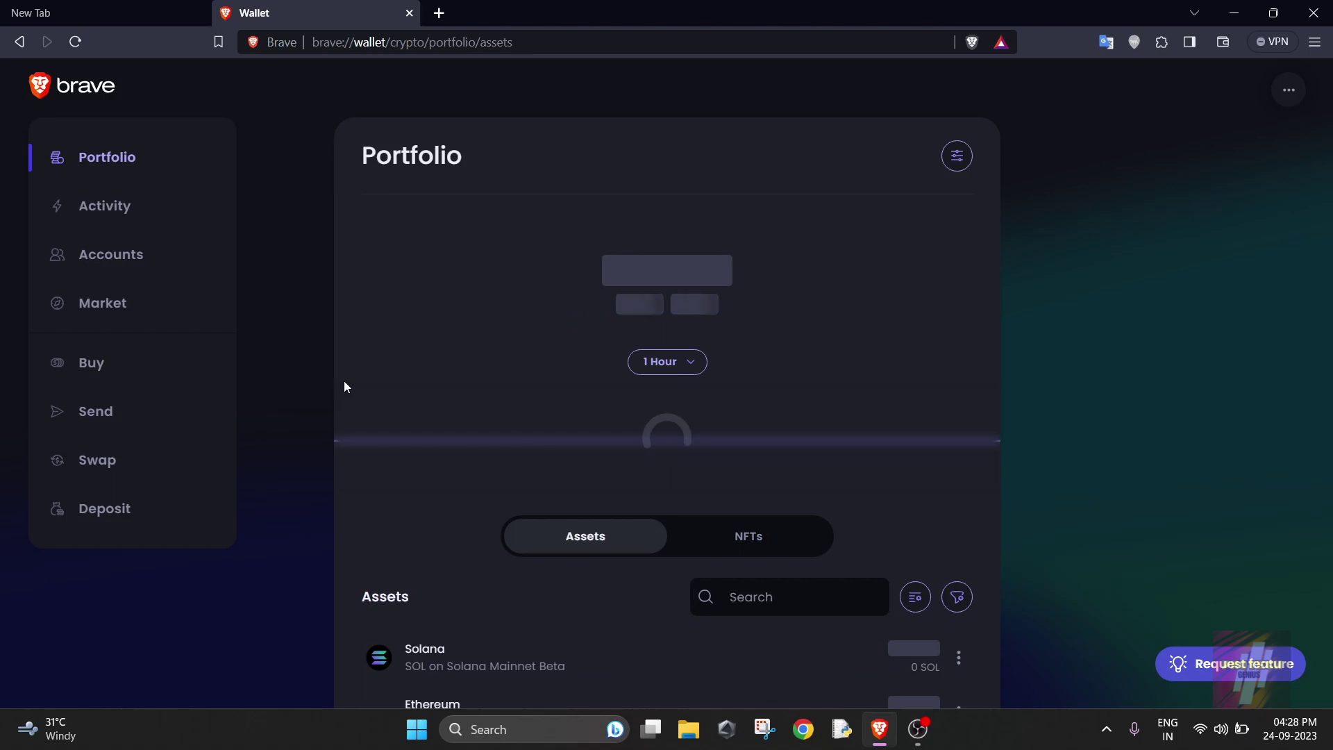
{"action": "left_click", "coordinate": [116, 207]}
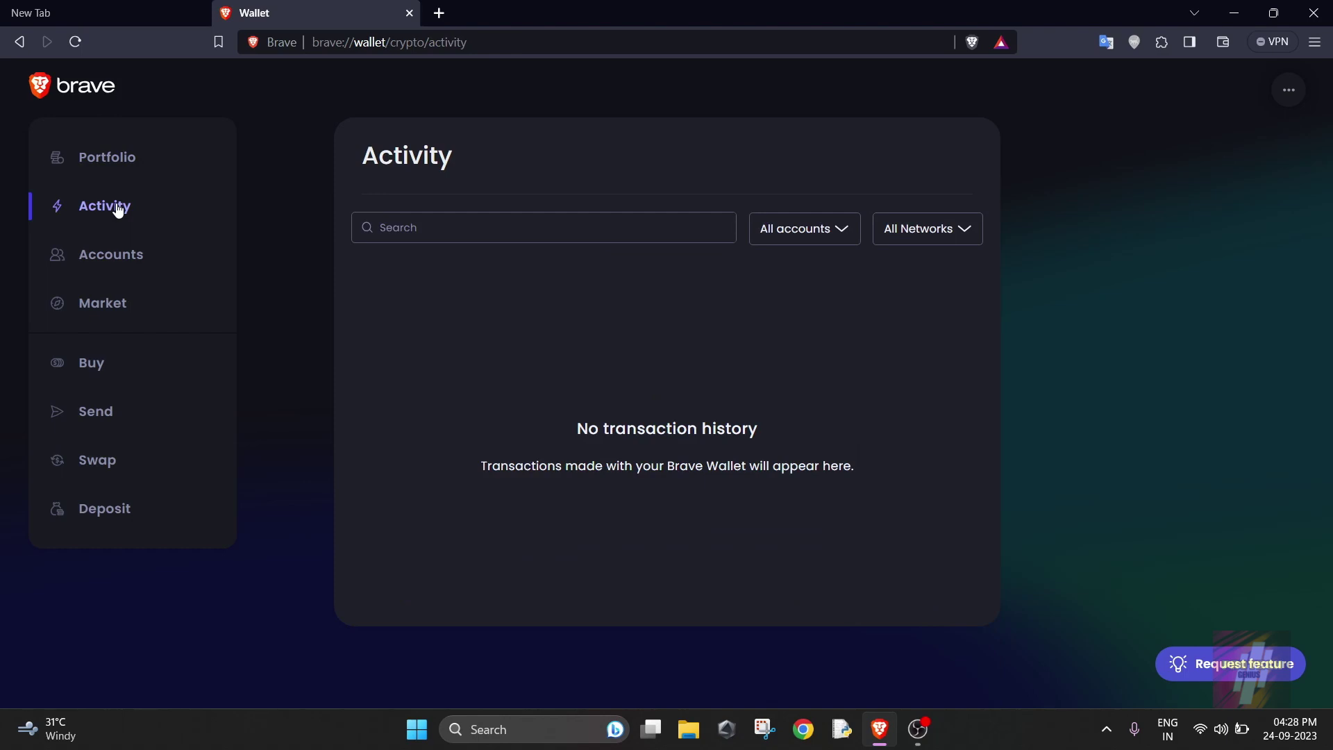
{"action": "left_click", "coordinate": [92, 268]}
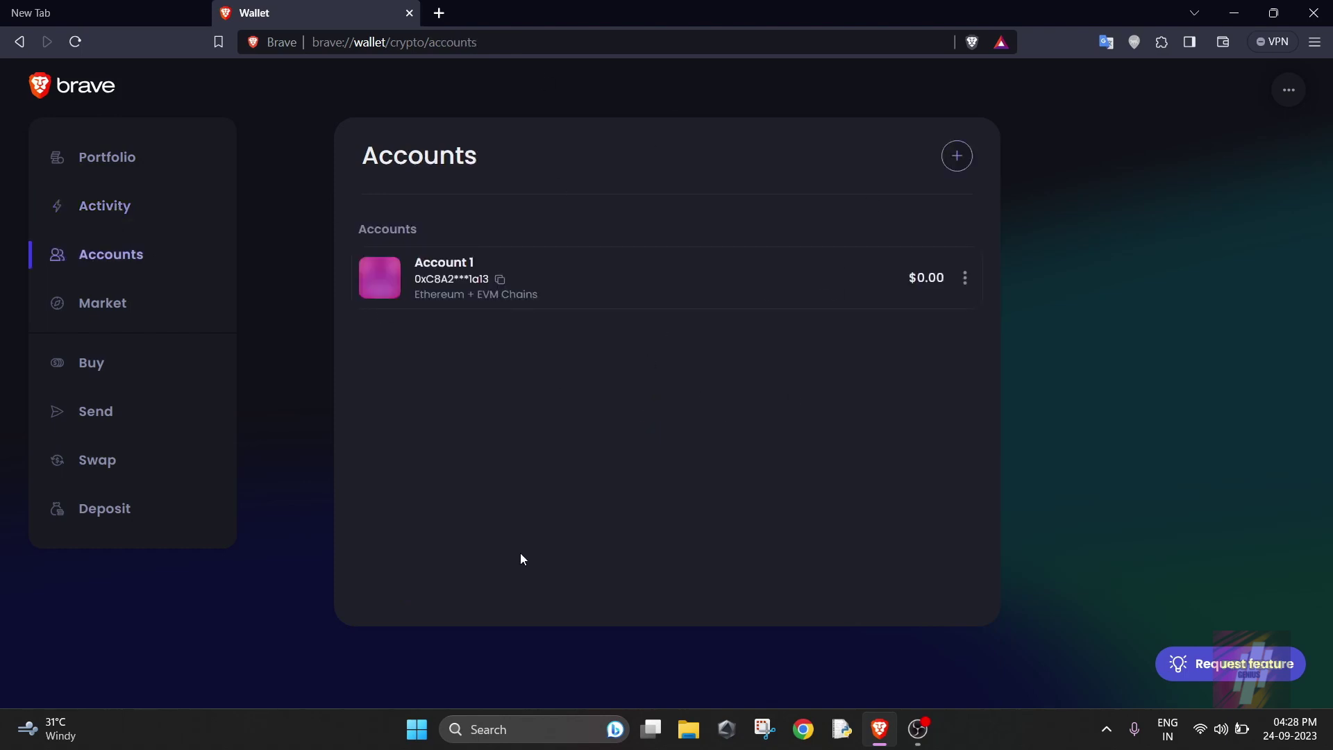
{"action": "left_click", "coordinate": [100, 304]}
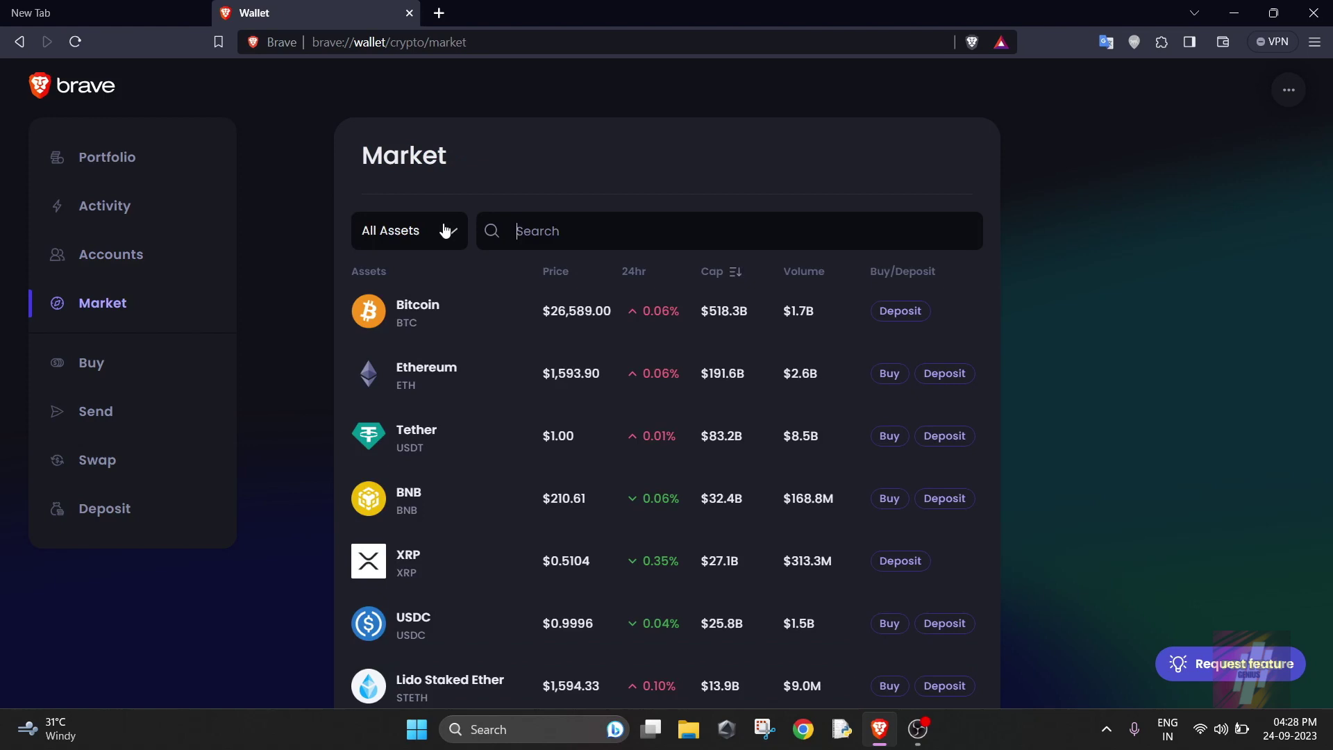
- Close the wallet tab, revisit Rewards via the toolbar panel, and reach browser Settings
{"action": "left_click", "coordinate": [409, 14]}
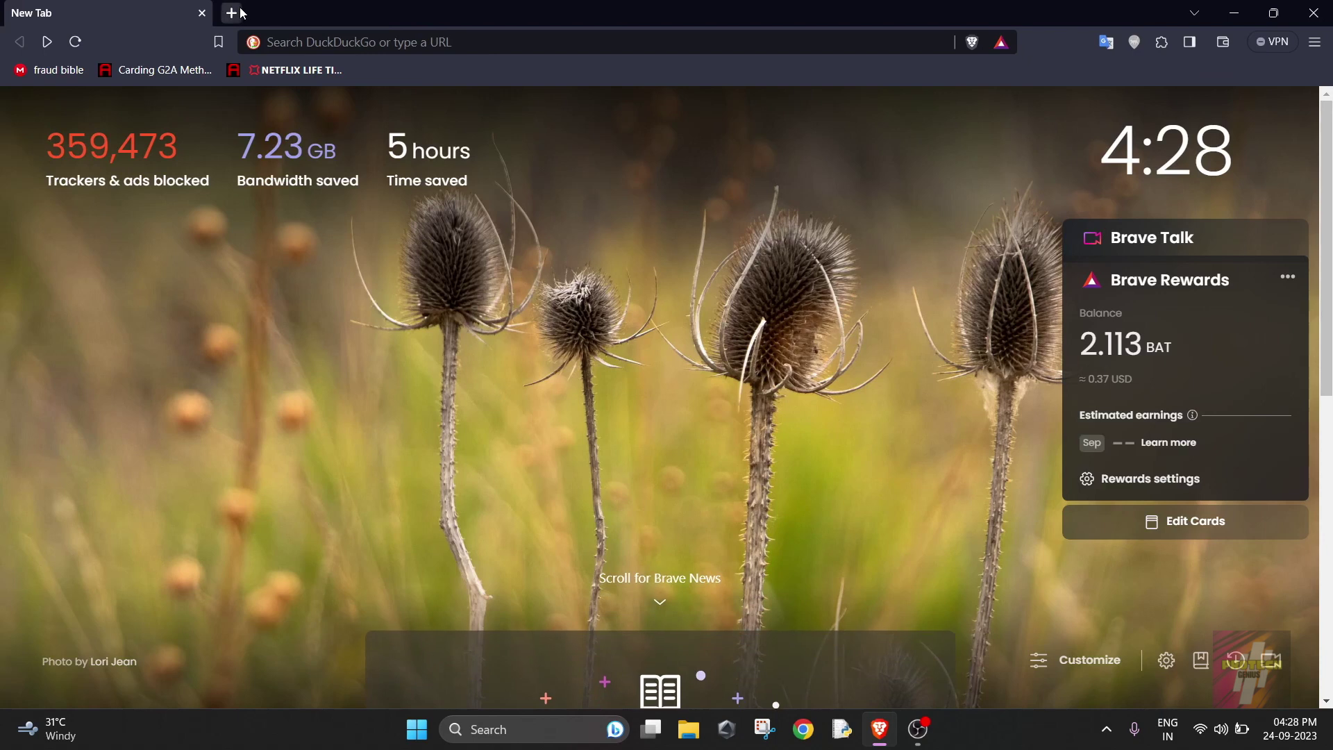
{"action": "left_click", "coordinate": [999, 42]}
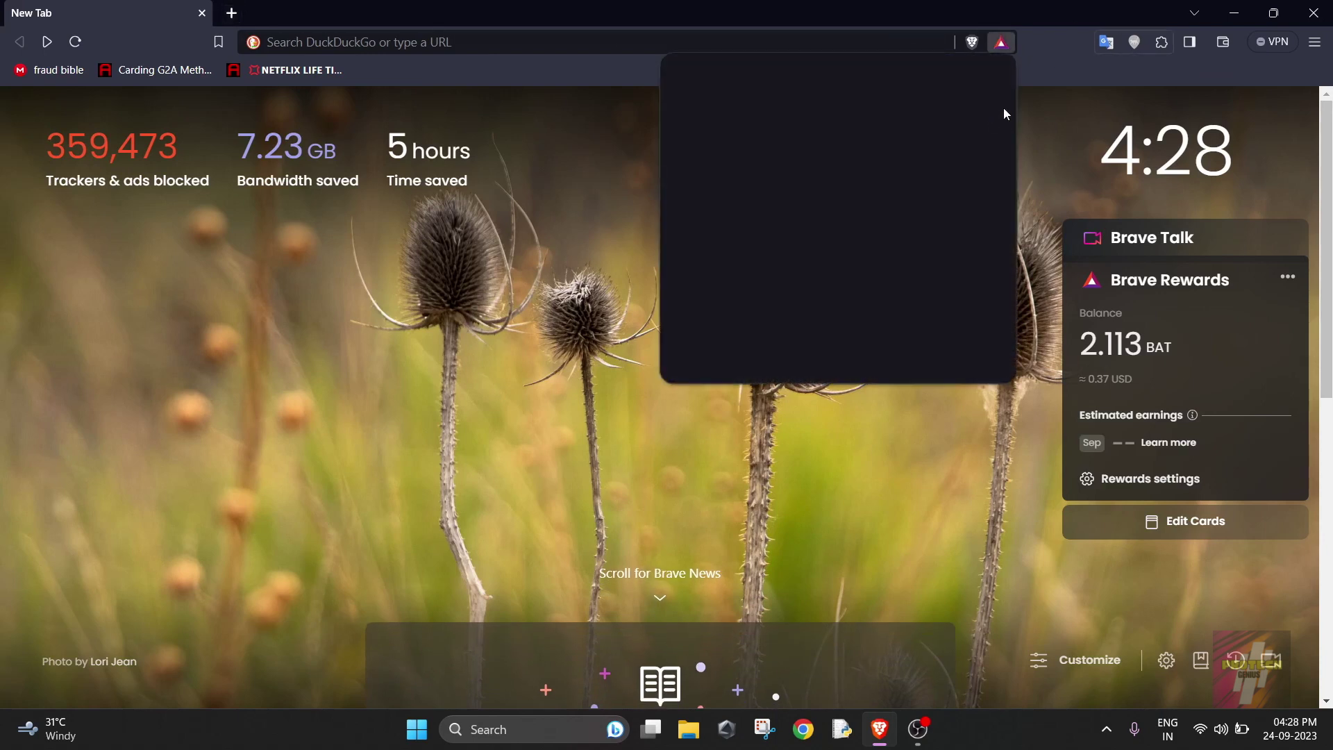
{"action": "left_click", "coordinate": [746, 92]}
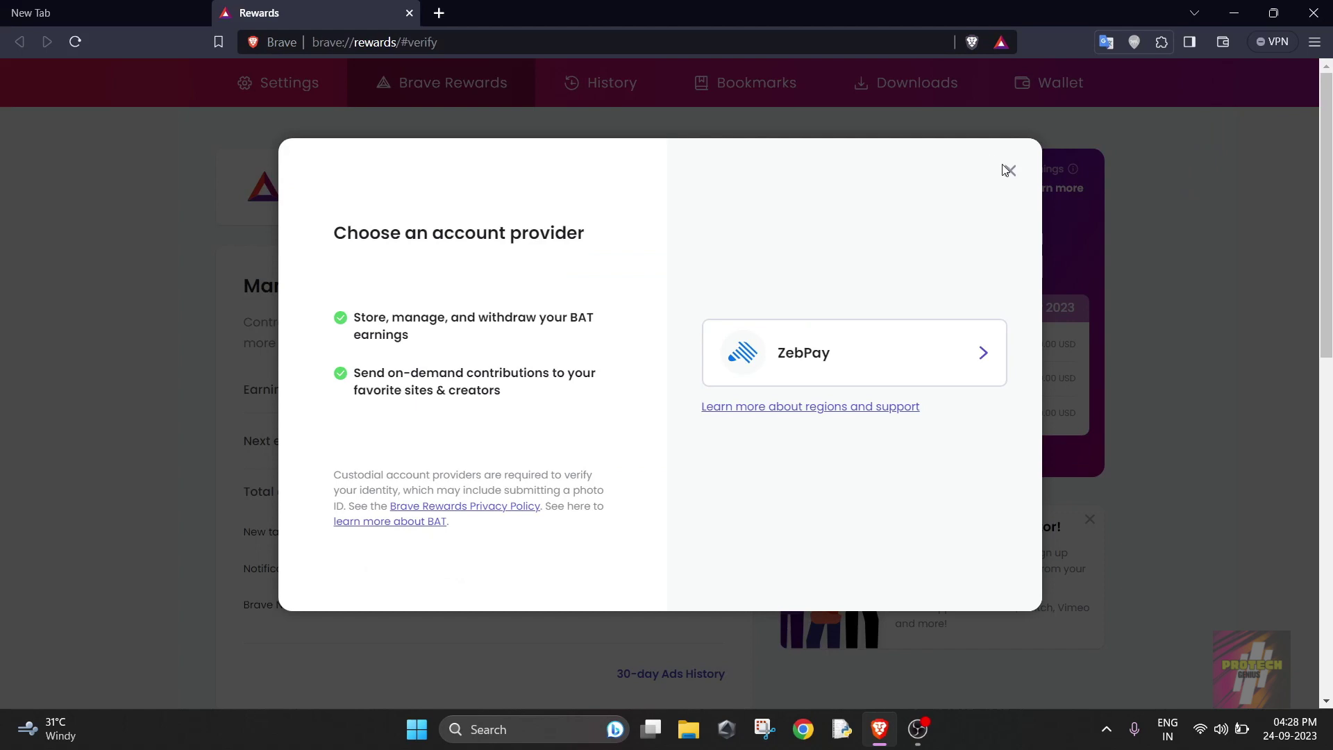
{"action": "left_click", "coordinate": [1009, 170]}
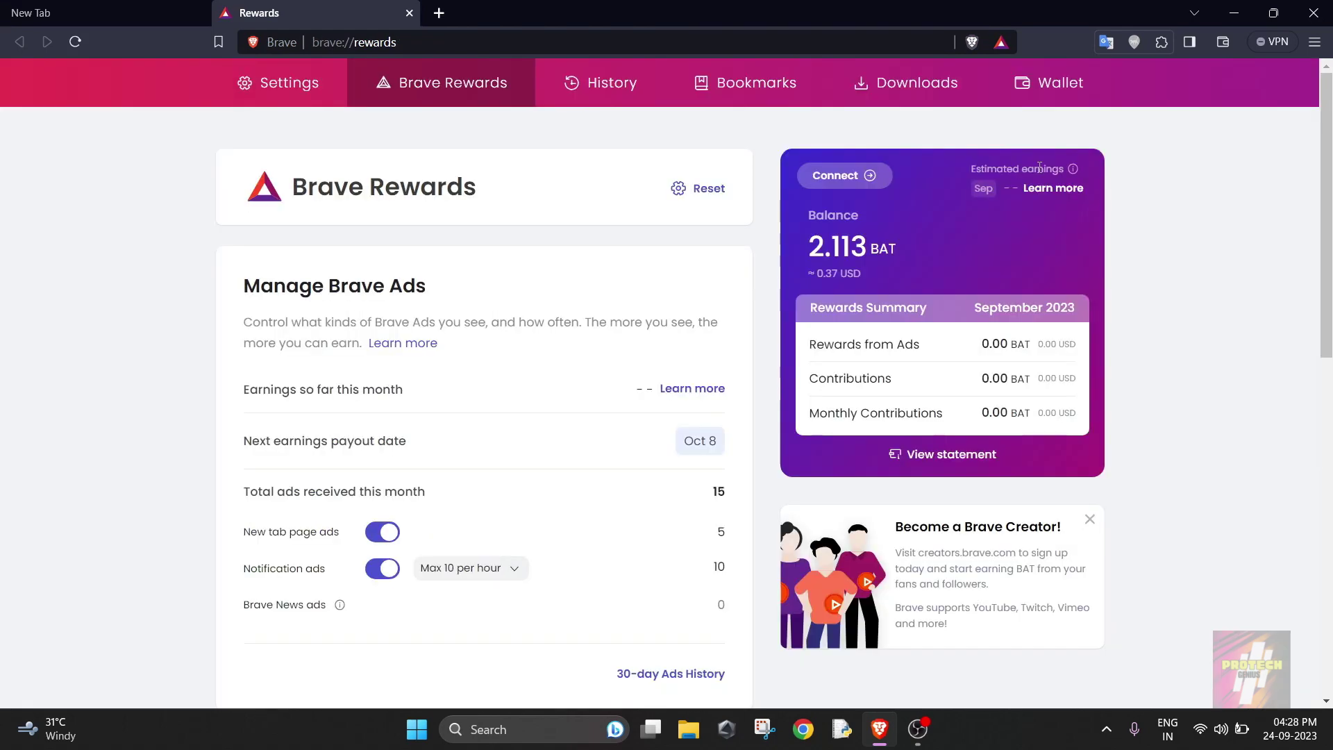
{"action": "left_click", "coordinate": [276, 83]}
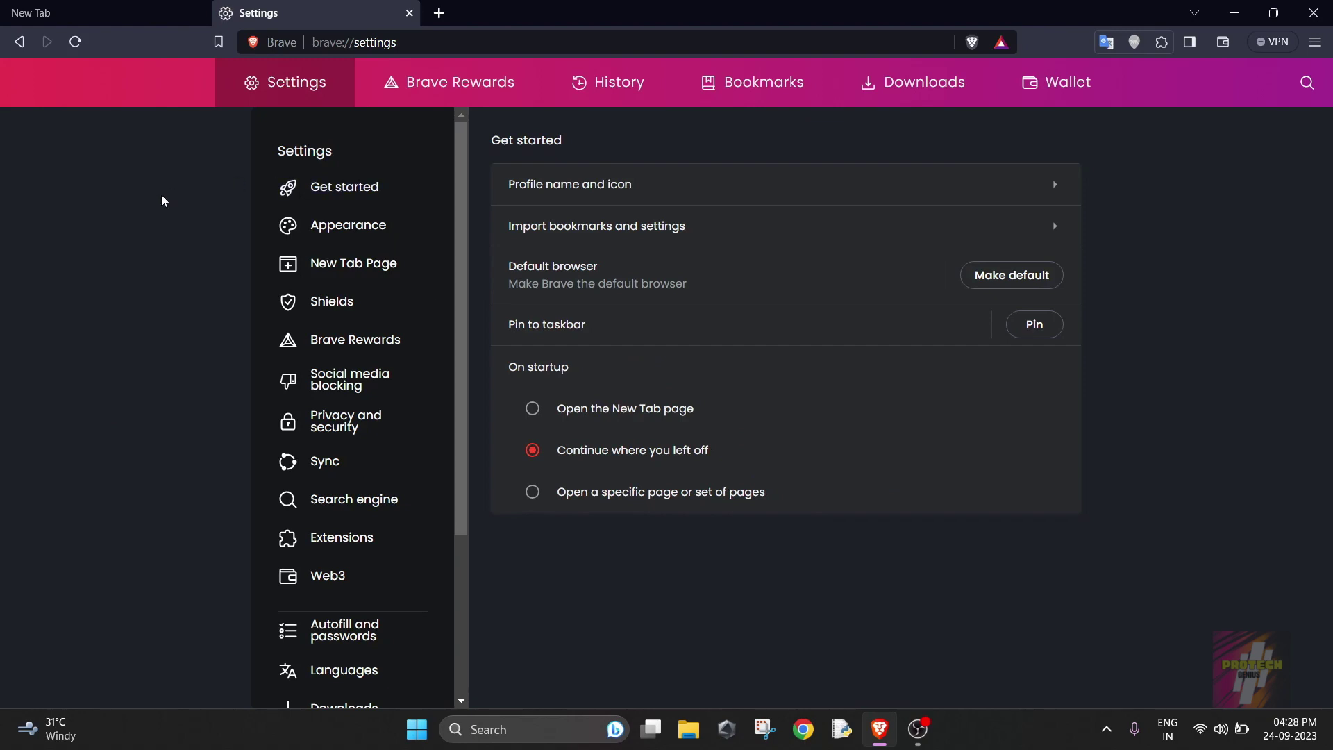
- View the Social media blocking settings, then the Privacy and security section
{"action": "left_click", "coordinate": [350, 384]}
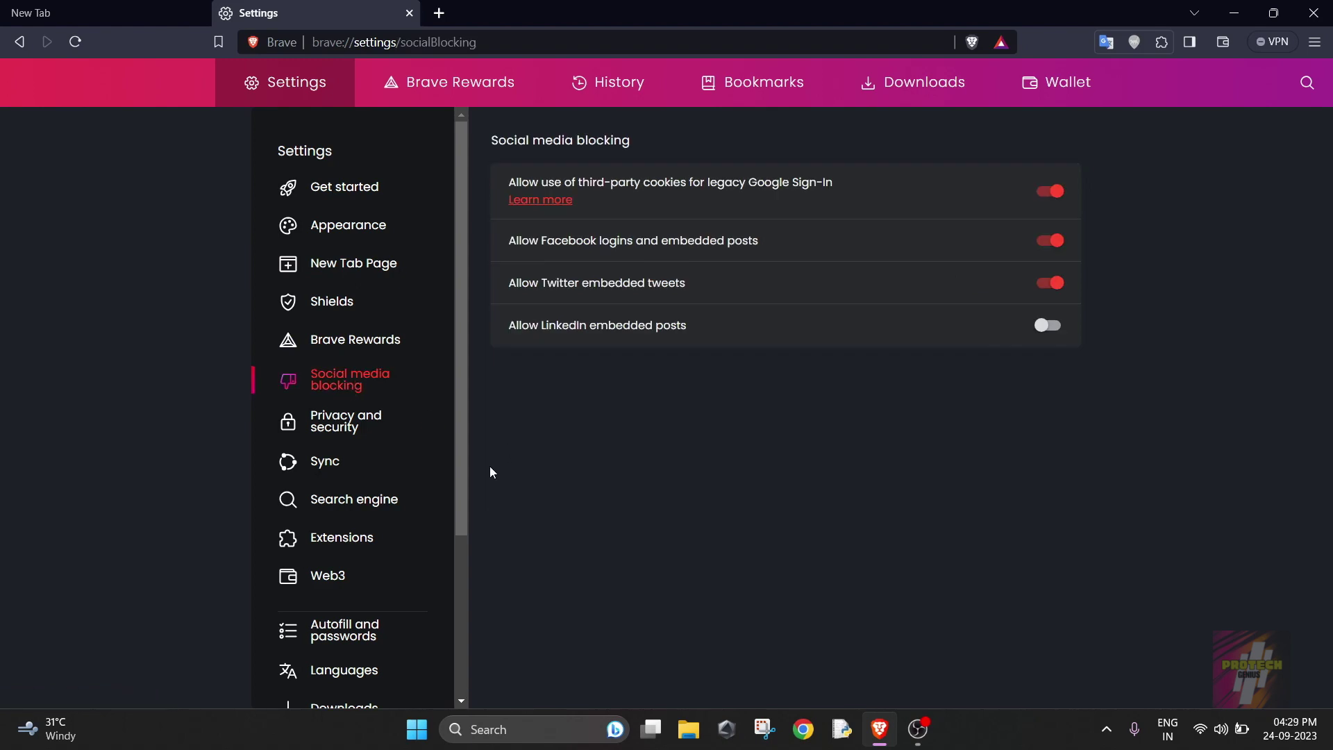
{"action": "left_click", "coordinate": [343, 427]}
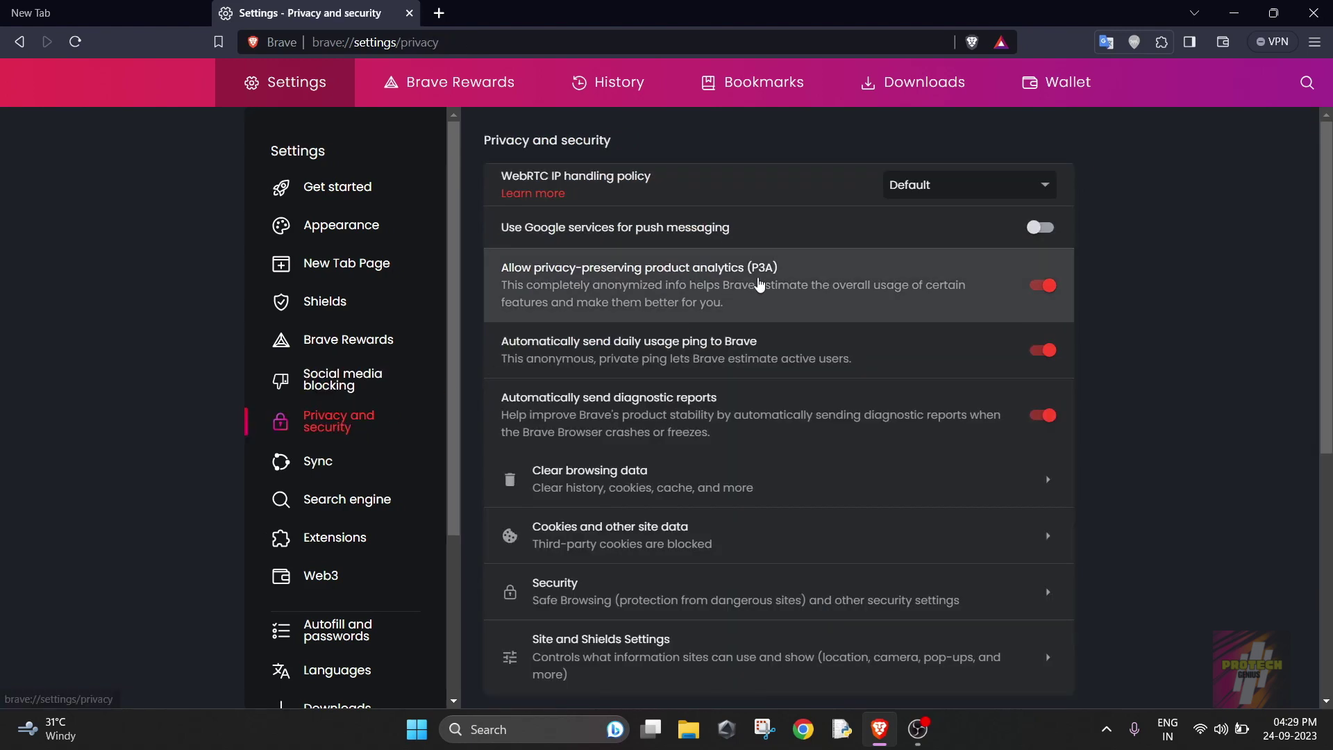
{"action": "scroll", "coordinate": [1064, 322], "scroll_direction": "down", "scroll_amount": 3}
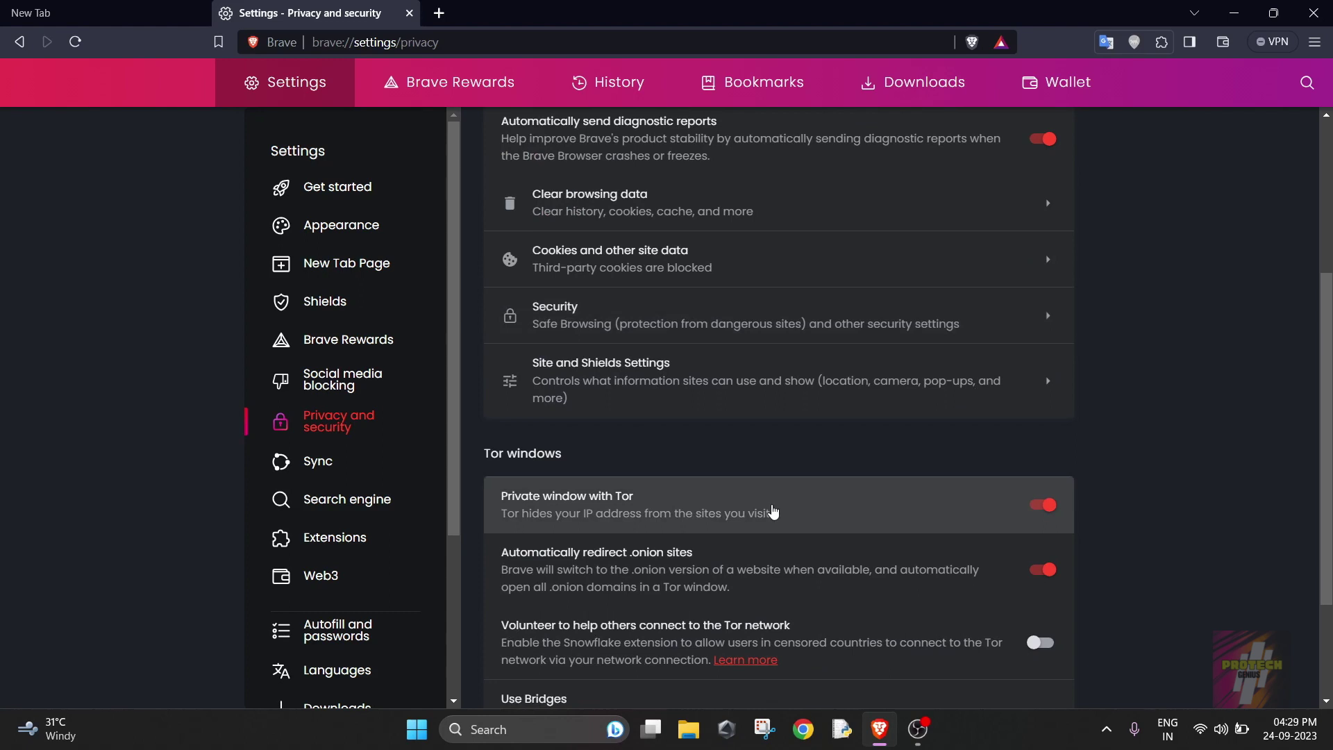
{"action": "scroll", "coordinate": [791, 500], "scroll_direction": "down", "scroll_amount": 2}
- Open a new private window from the main menu and close it again
{"action": "left_click", "coordinate": [1315, 42]}
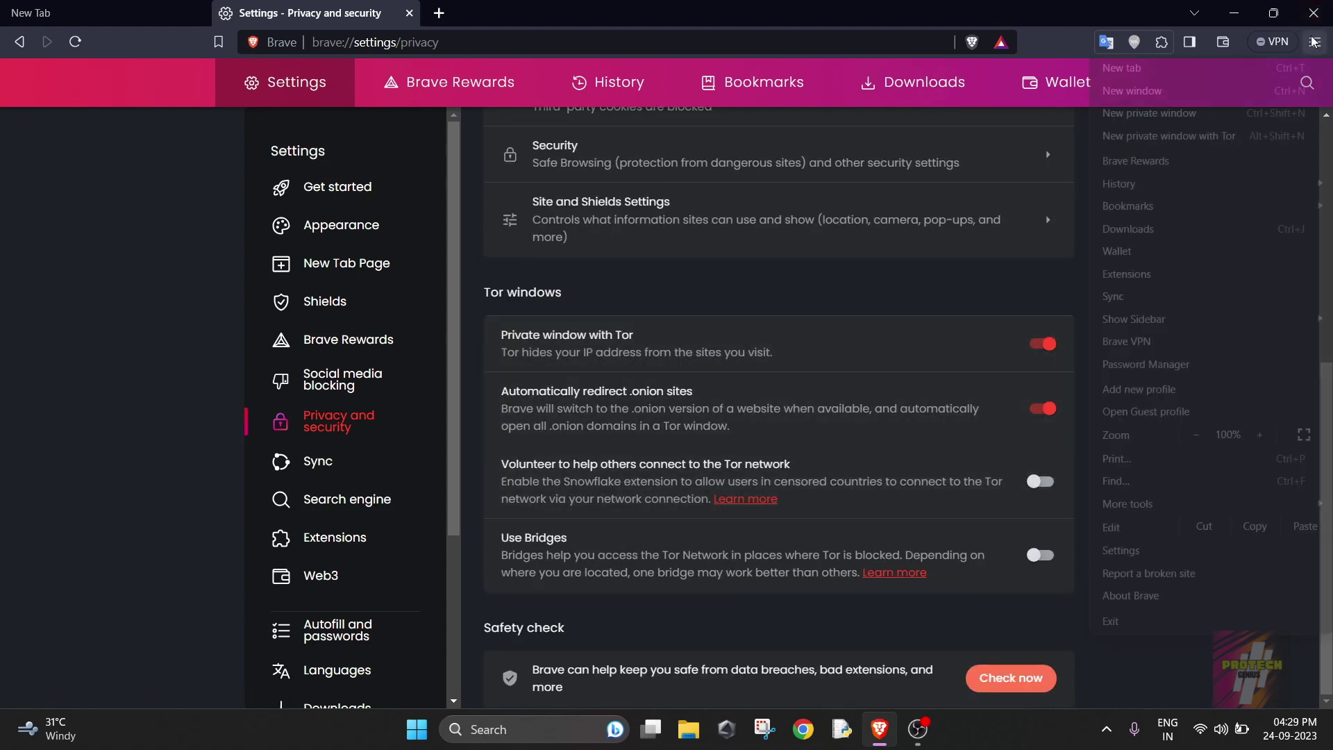
{"action": "left_click", "coordinate": [1192, 112]}
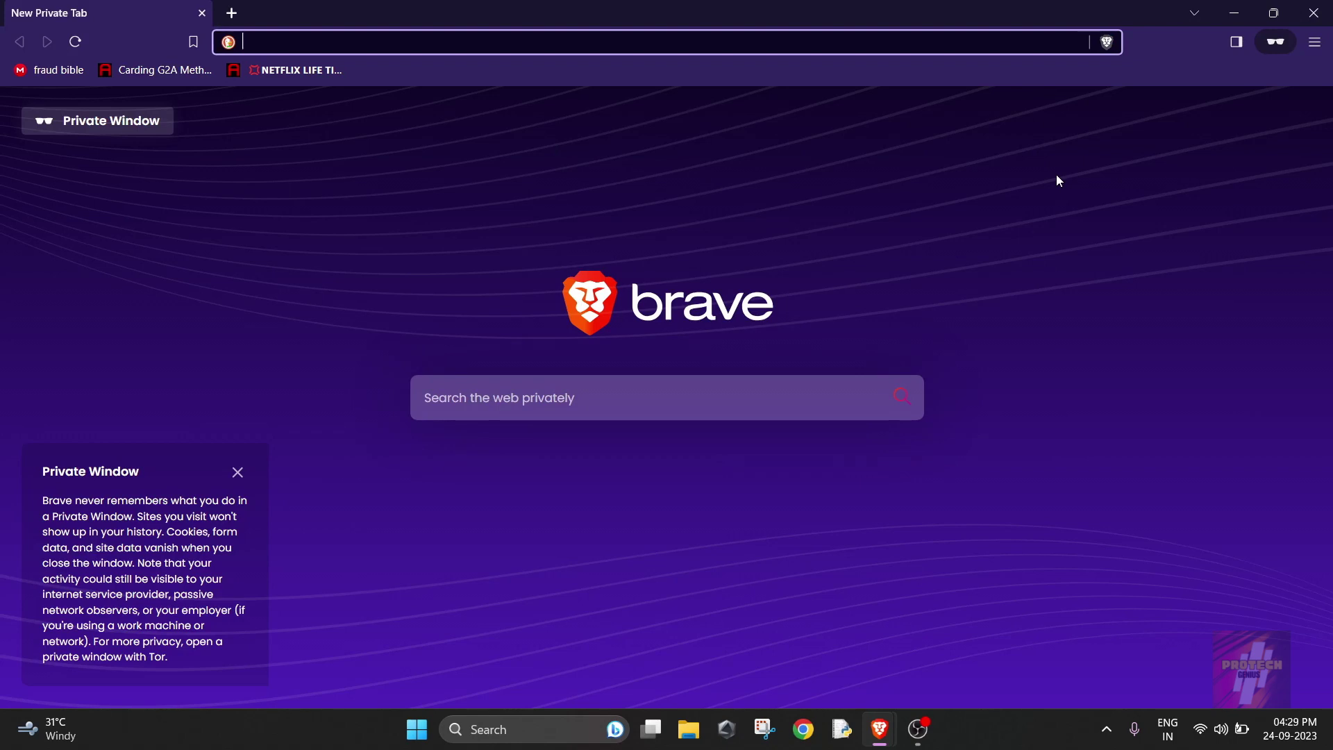
{"action": "left_click", "coordinate": [1314, 13]}
- Start a private window with Tor and let it begin connecting
{"action": "left_click", "coordinate": [1314, 42]}
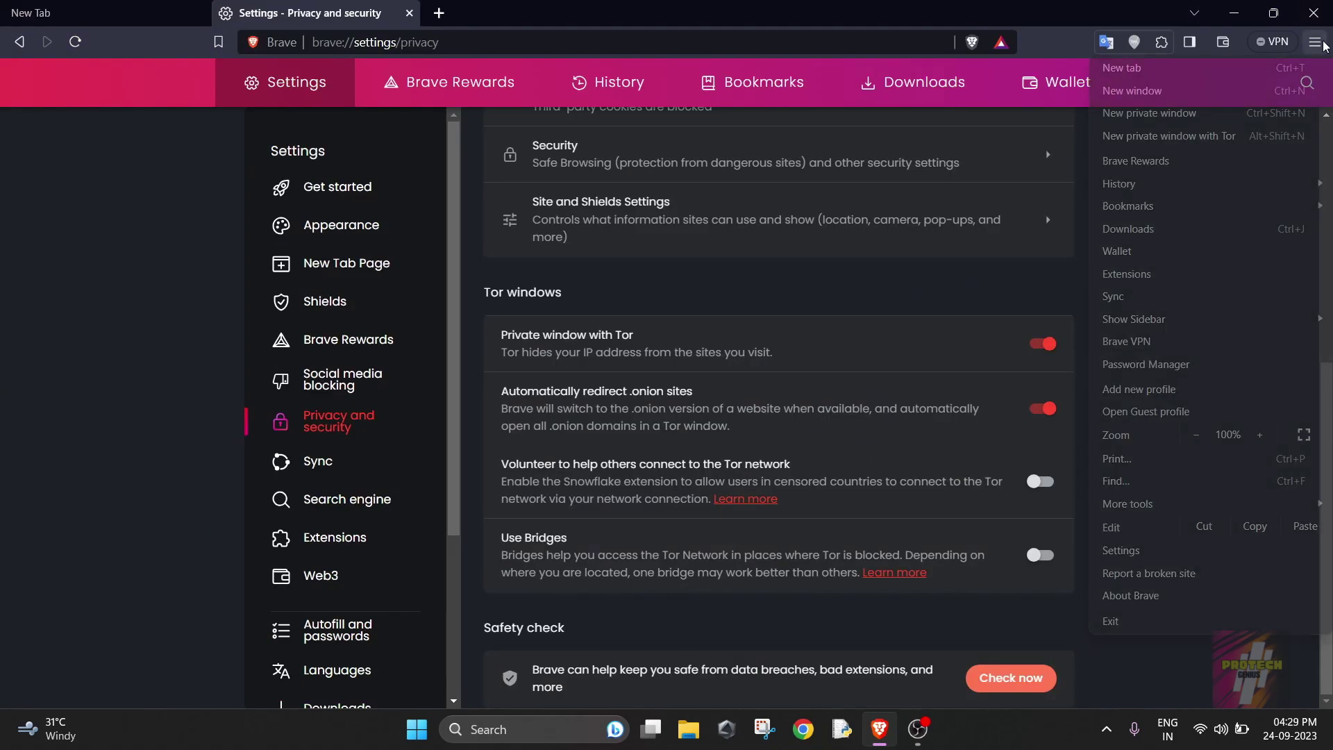
{"action": "left_click", "coordinate": [1224, 140]}
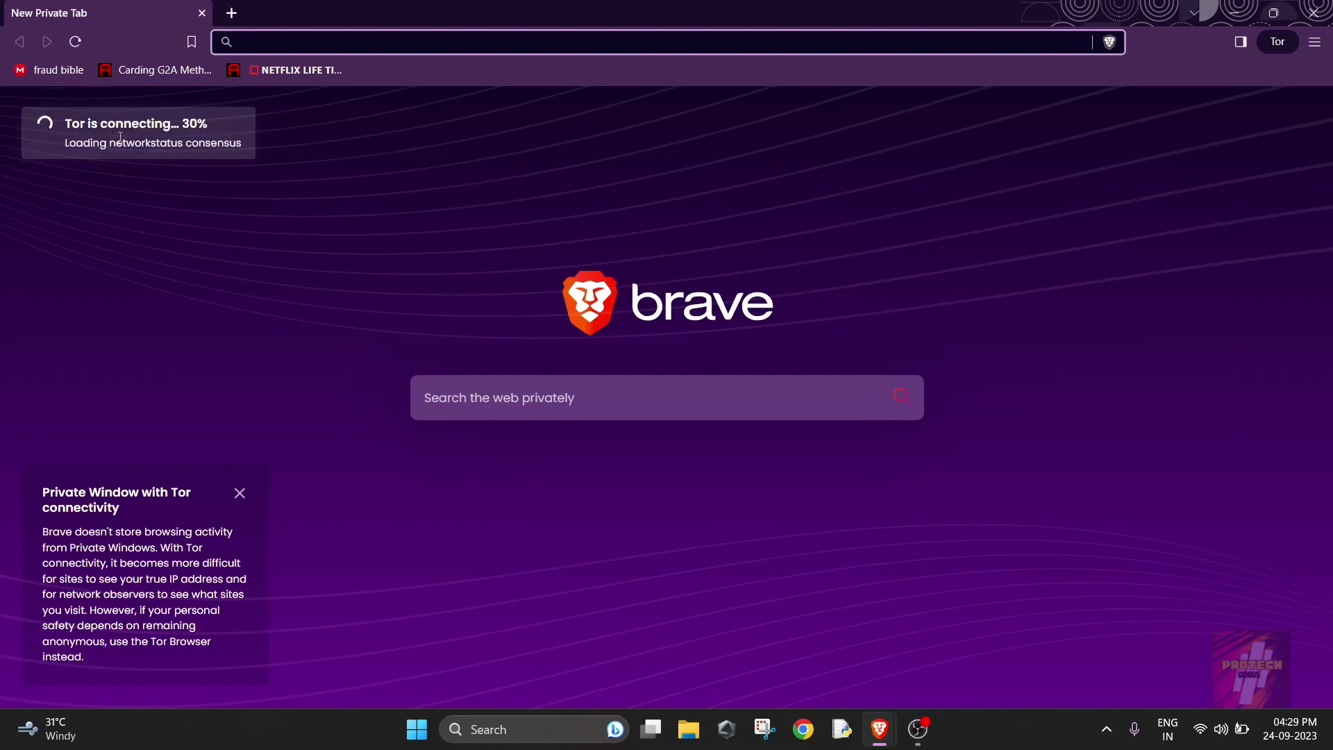
{"action": "left_click_drag", "start_coordinate": [64, 118], "coordinate": [233, 142]}
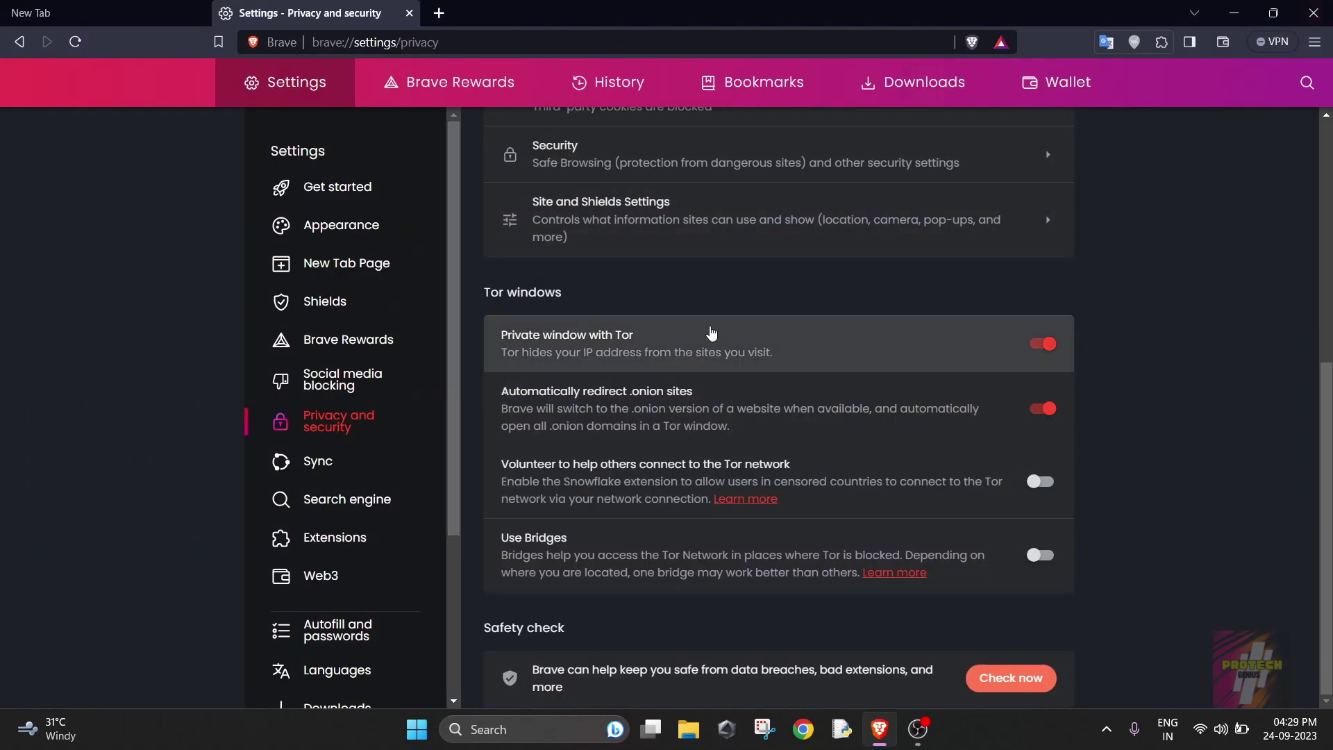
{"action": "scroll", "coordinate": [711, 332], "scroll_direction": "up", "scroll_amount": 4}
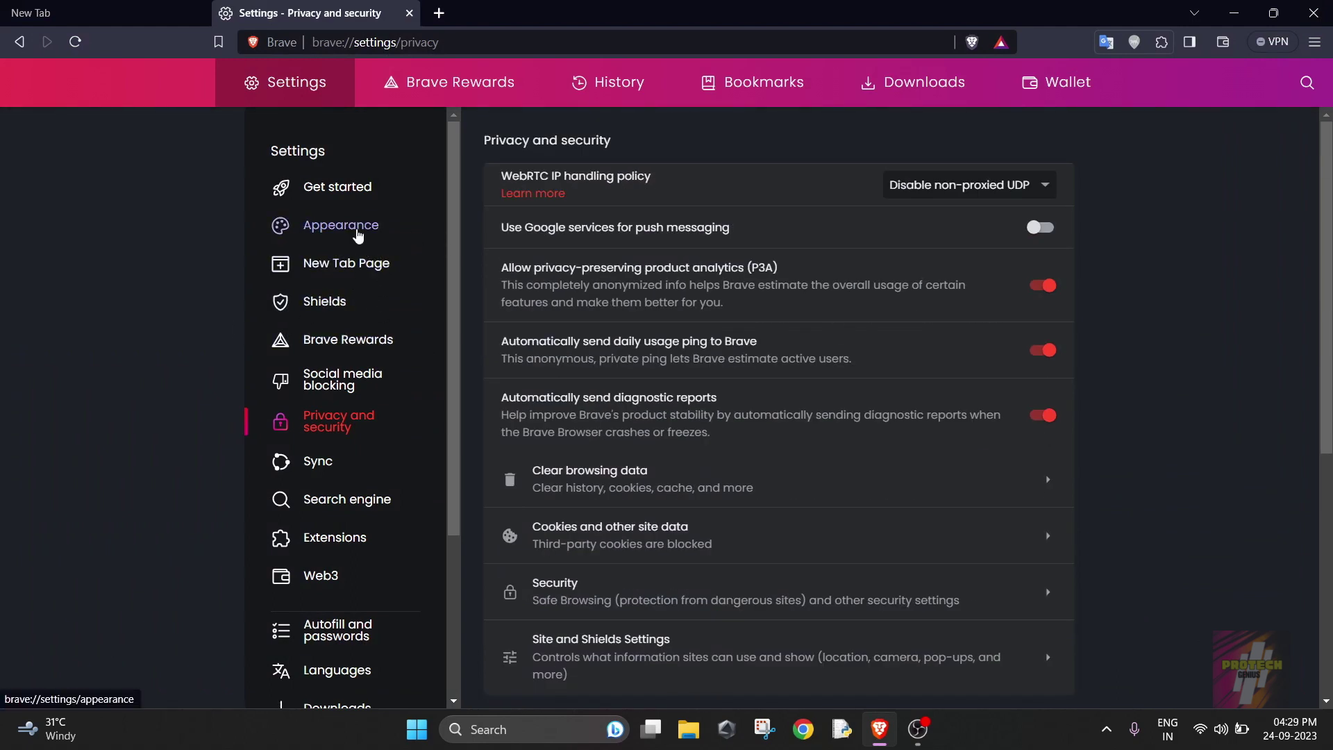
- Check the Normal and Private Window search engine lists, keeping DuckDuckGo for both
{"action": "left_click", "coordinate": [344, 191]}
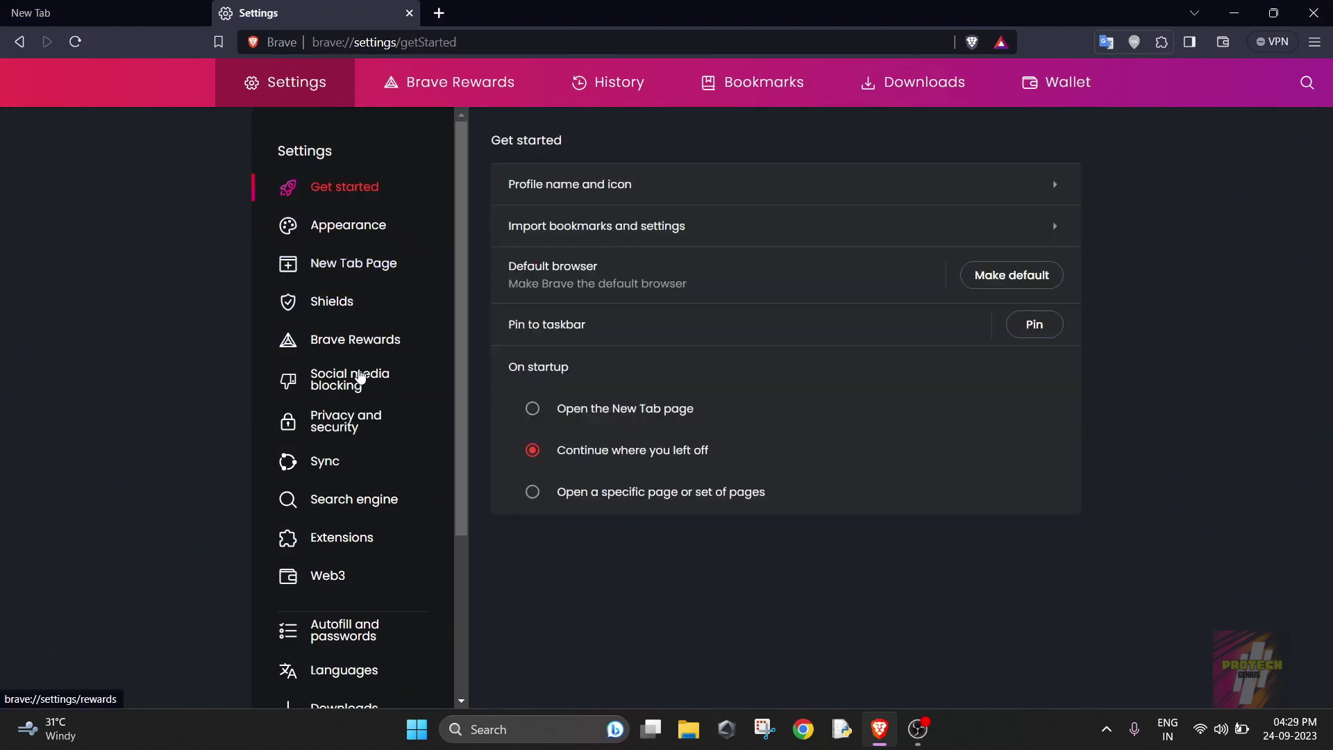
{"action": "left_click", "coordinate": [363, 499]}
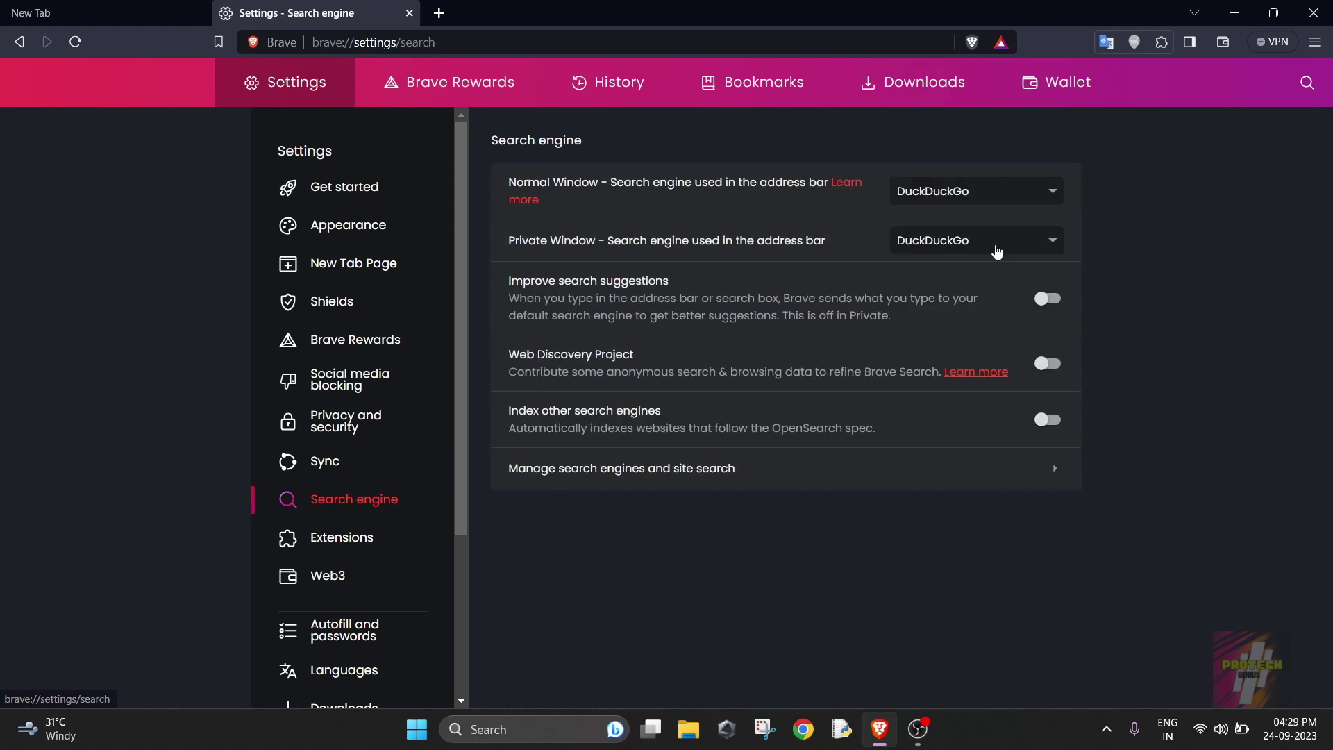
{"action": "left_click", "coordinate": [1033, 191]}
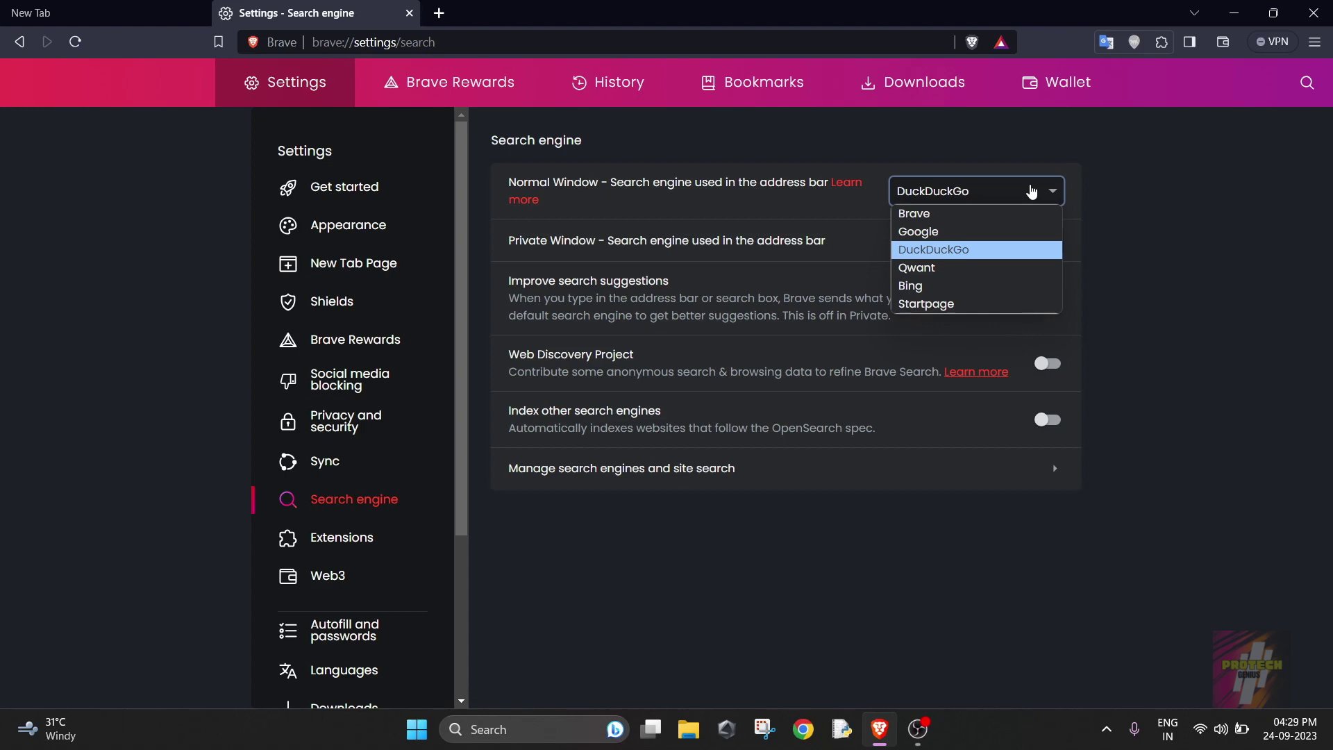
{"action": "left_click", "coordinate": [1032, 192]}
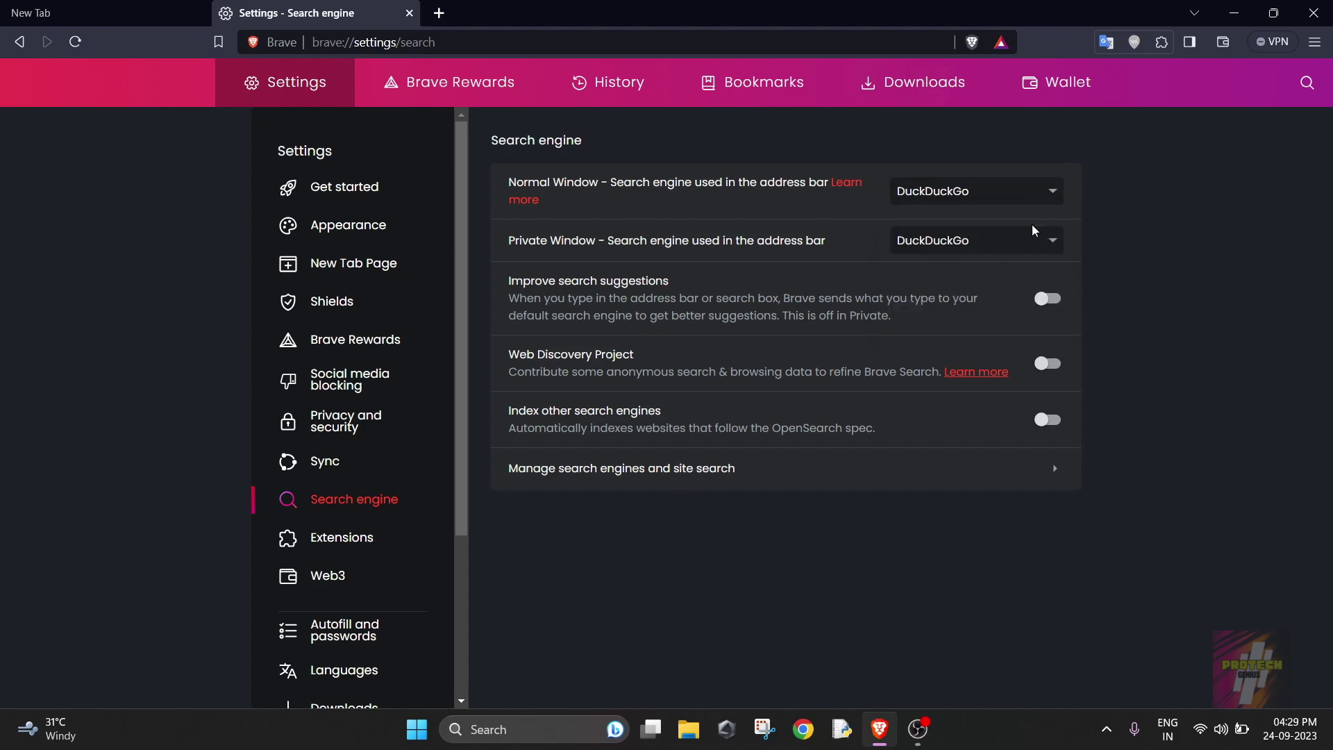
{"action": "left_click", "coordinate": [1036, 241]}
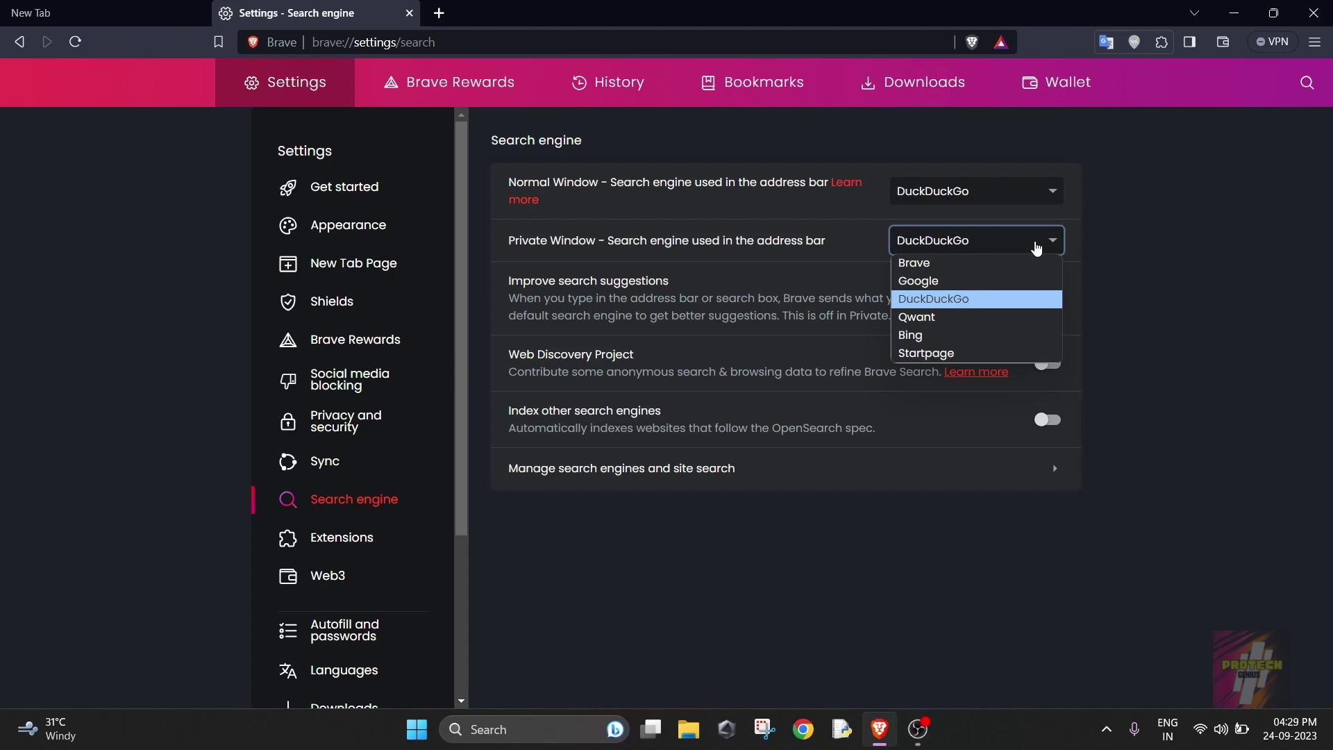
{"action": "left_click", "coordinate": [1035, 247]}
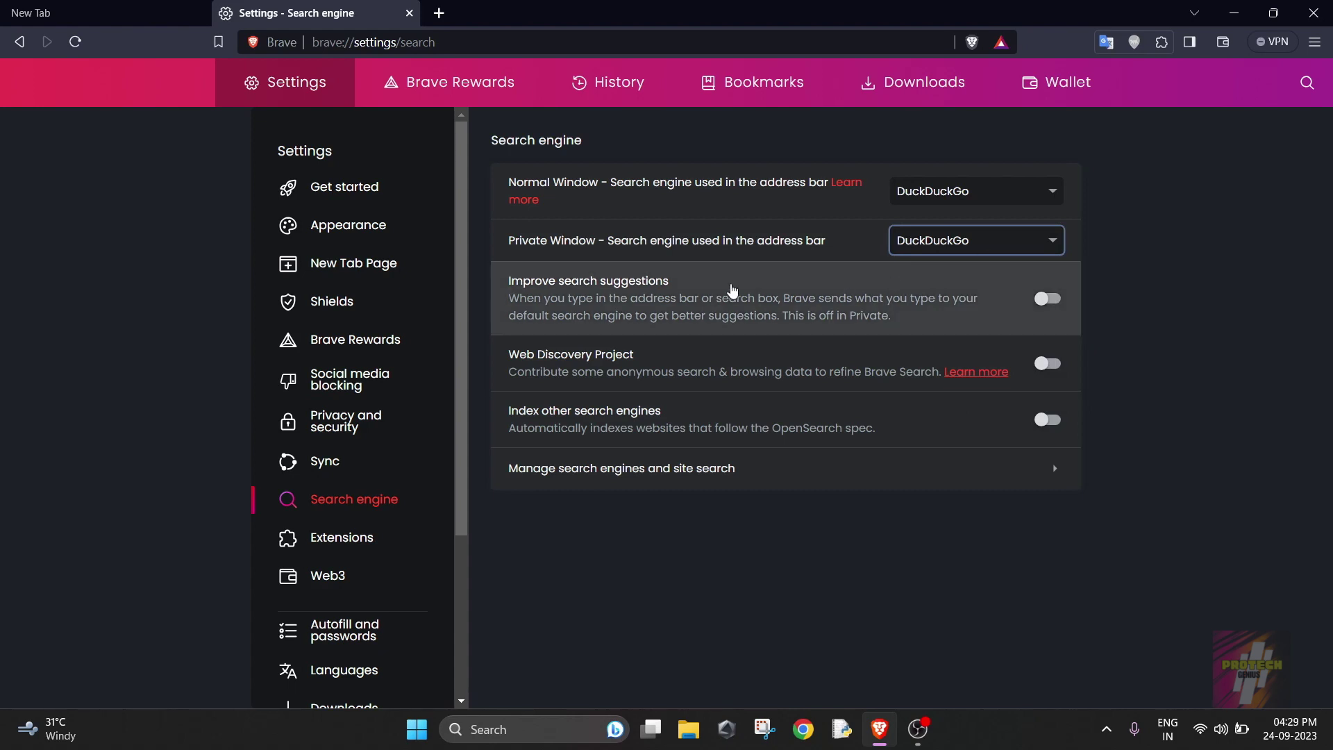
- View Extensions settings and the installed extensions list, then close the Web Store tab
{"action": "left_click", "coordinate": [333, 544]}
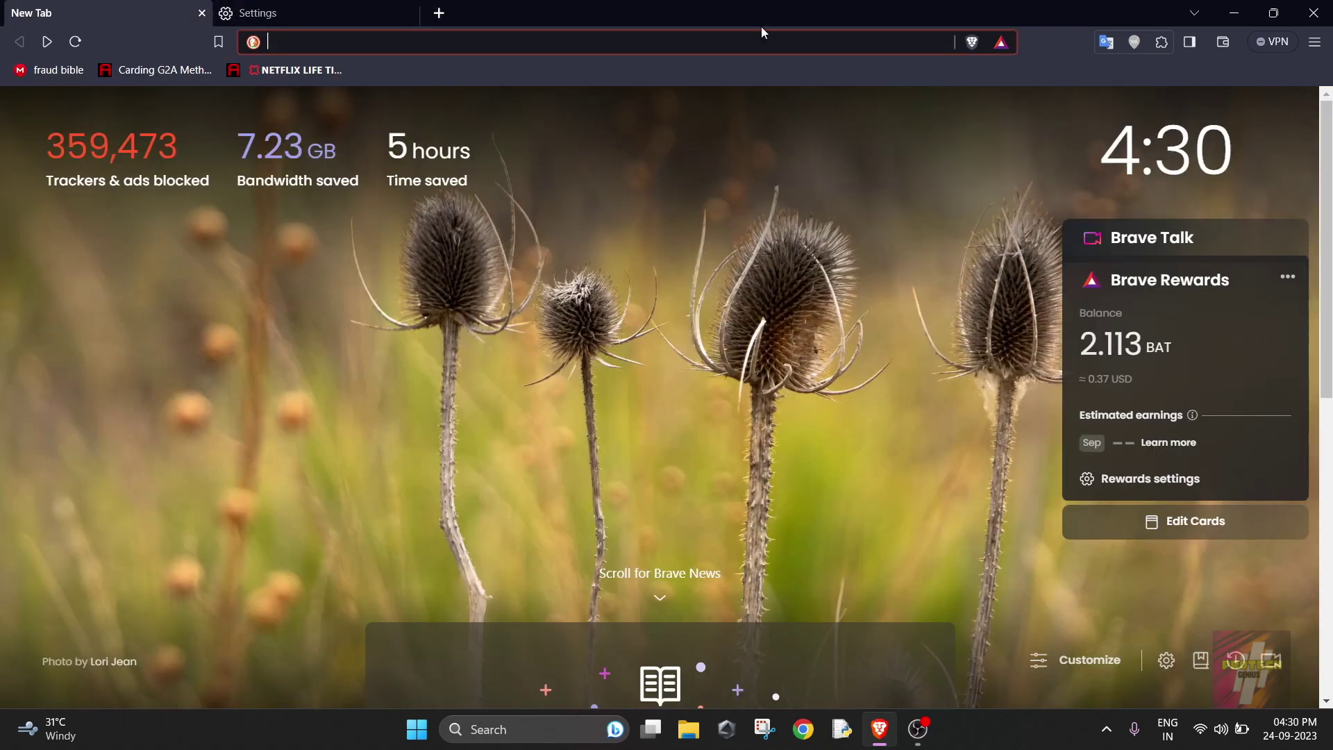
{"action": "left_click", "coordinate": [125, 12]}
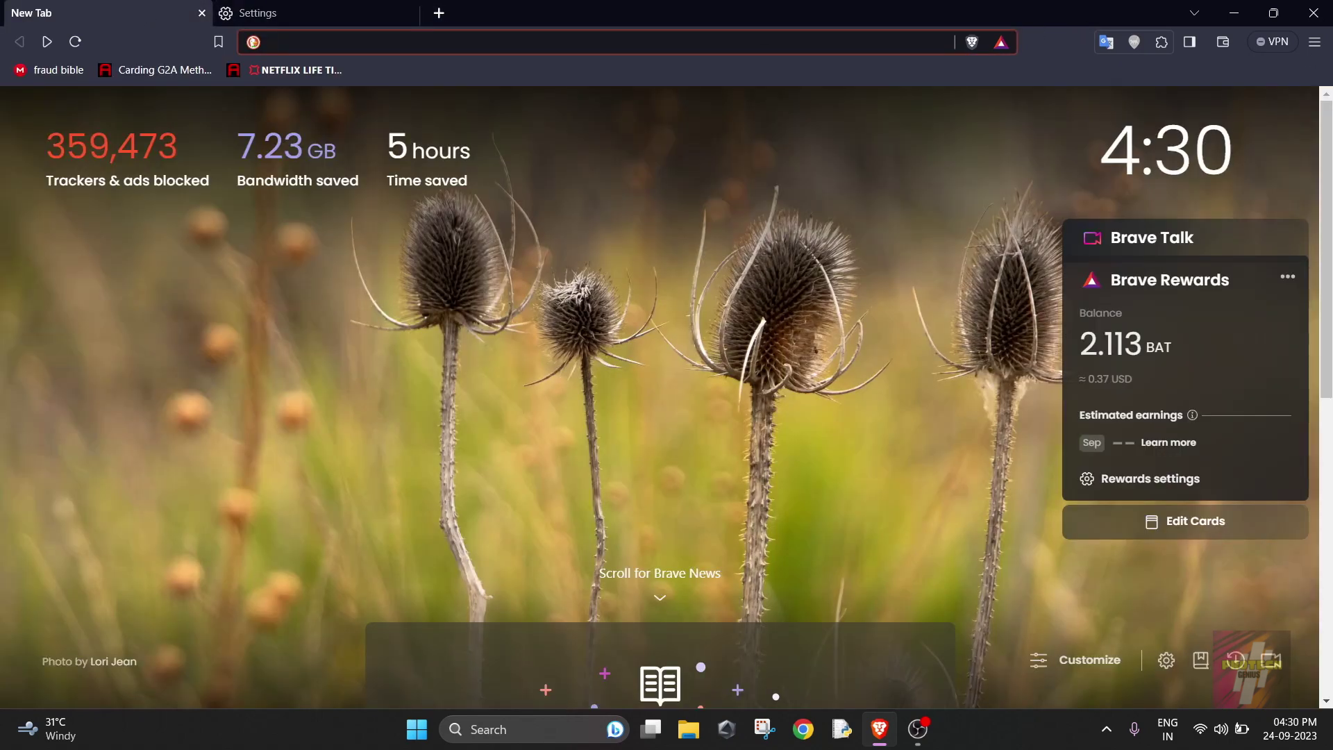
{"action": "left_click", "coordinate": [1315, 41]}
{"action": "left_click", "coordinate": [1128, 275]}
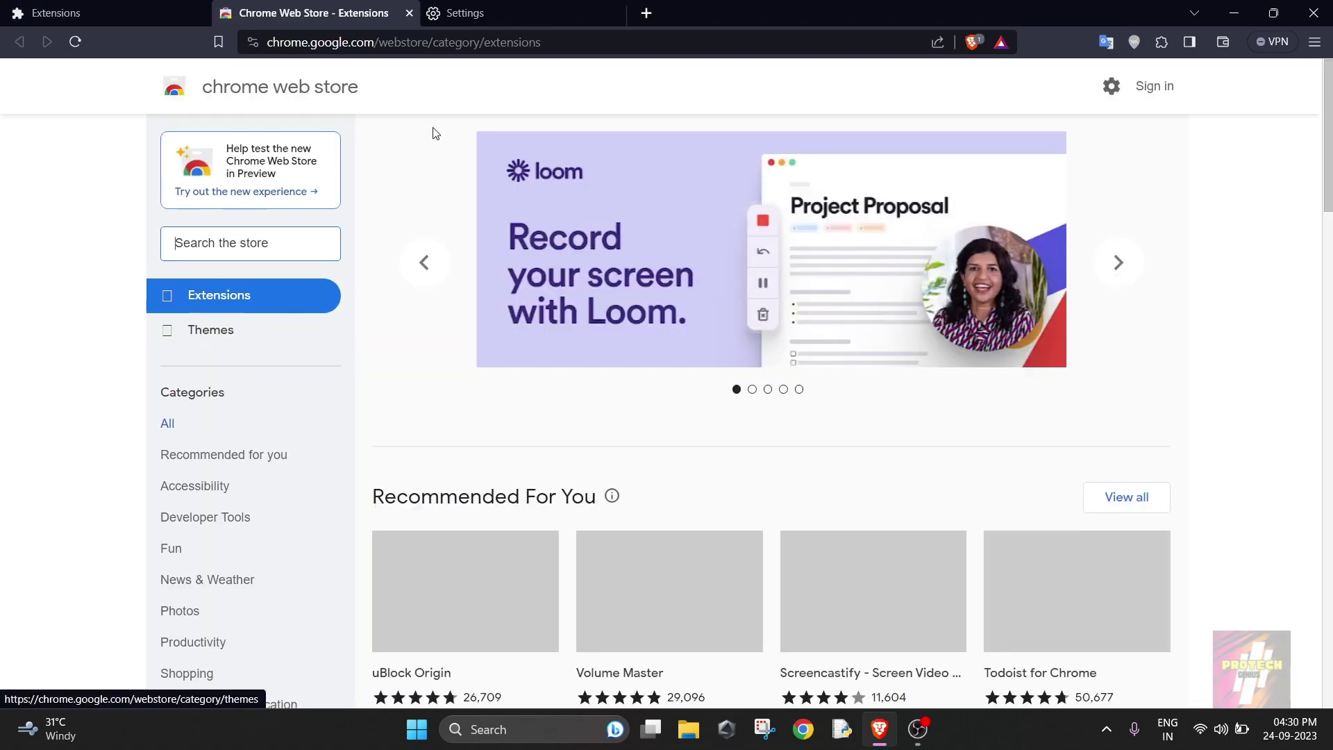
{"action": "left_click", "coordinate": [409, 12]}
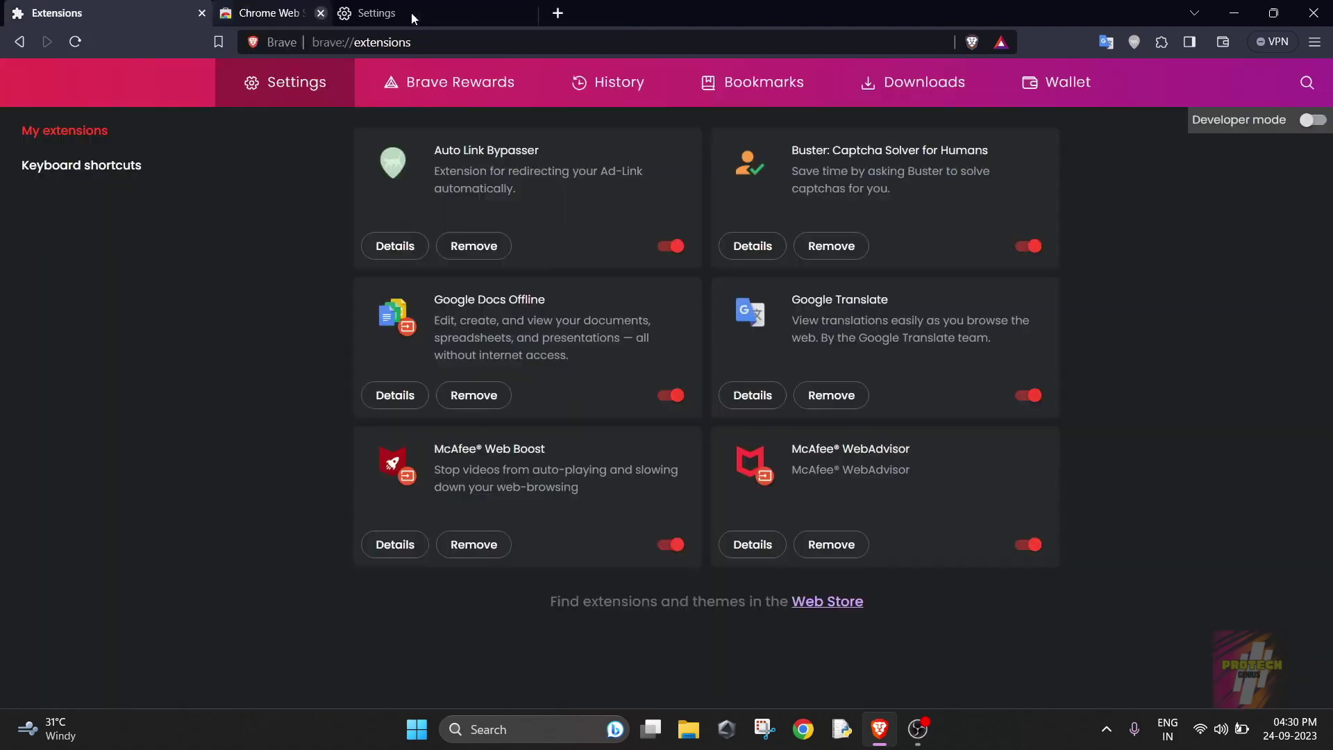
{"action": "left_click", "coordinate": [305, 9]}
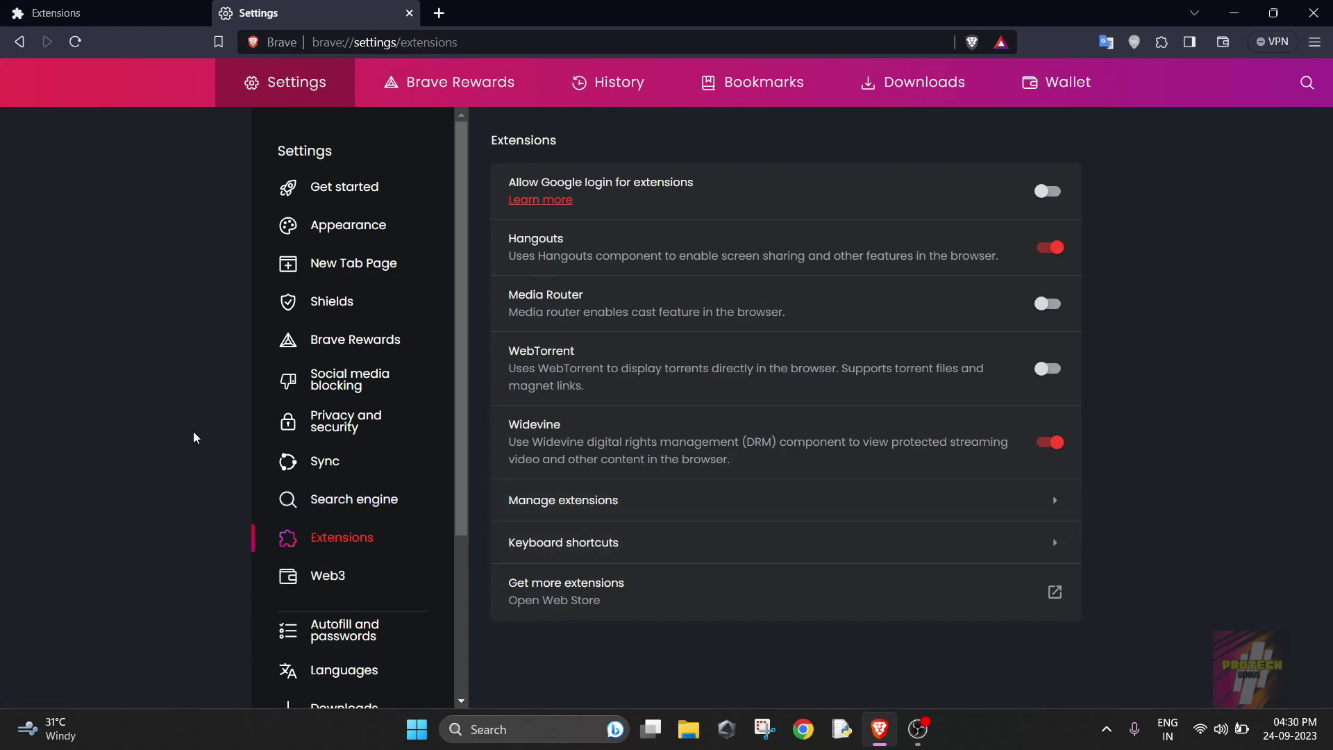
- Browse the Web3 wallet settings, then move on to Autofill and passwords
{"action": "left_click", "coordinate": [325, 577]}
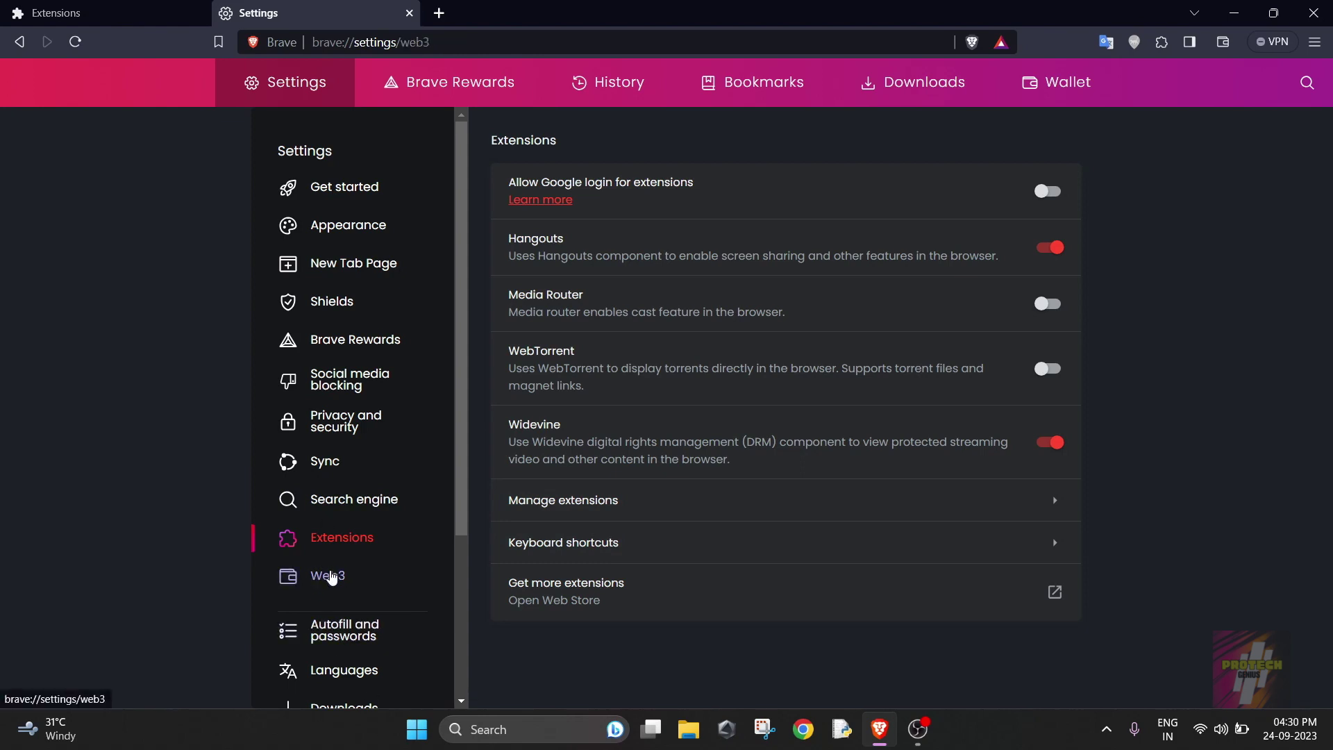
{"action": "scroll", "coordinate": [717, 324], "scroll_direction": "down", "scroll_amount": 2}
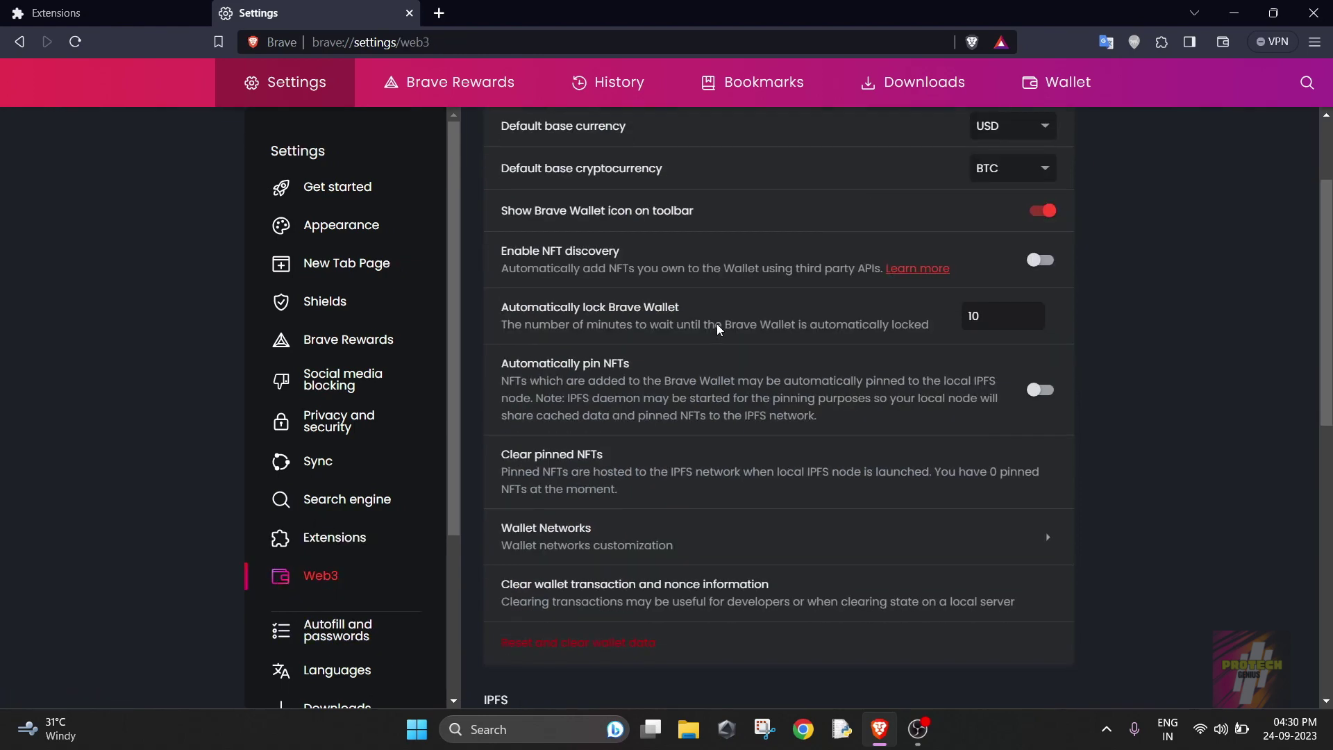
{"action": "scroll", "coordinate": [717, 324], "scroll_direction": "down", "scroll_amount": 1}
{"action": "scroll", "coordinate": [1224, 305], "scroll_direction": "up", "scroll_amount": 1}
{"action": "scroll", "coordinate": [1224, 304], "scroll_direction": "down", "scroll_amount": 7}
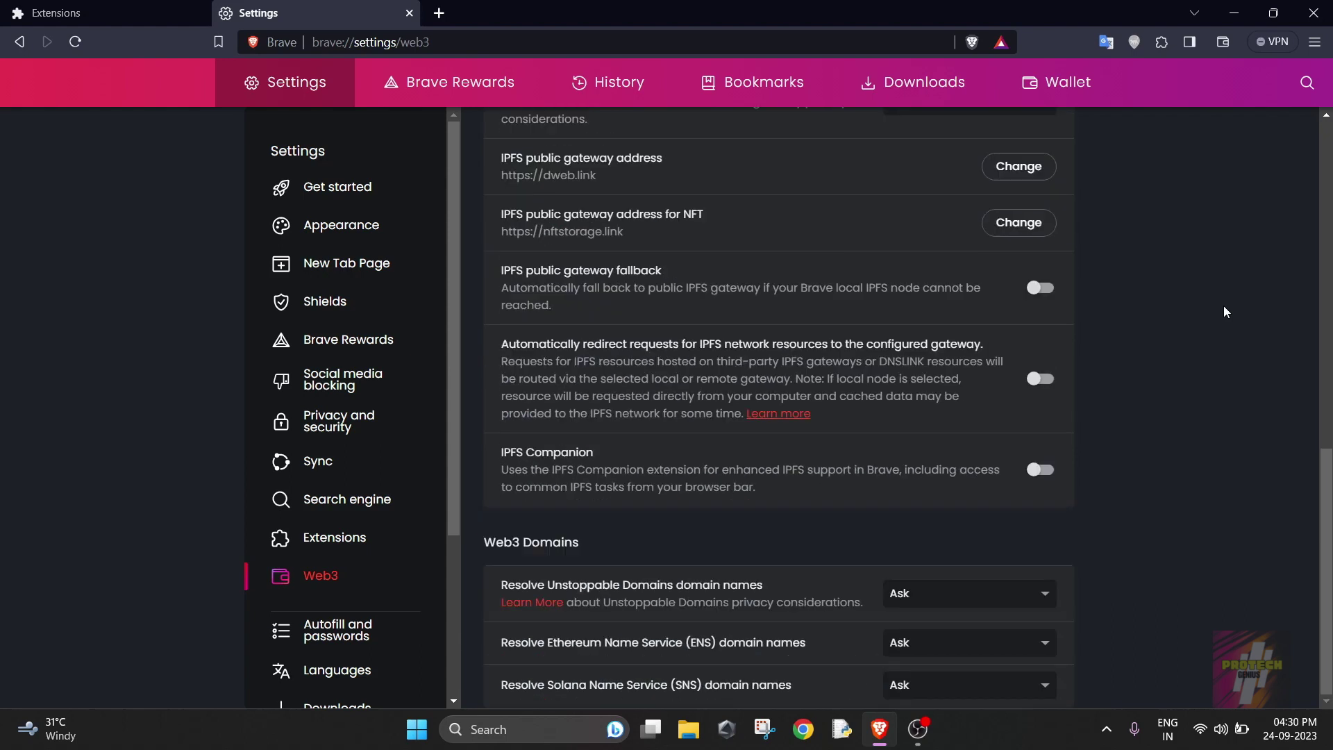
{"action": "scroll", "coordinate": [1224, 312], "scroll_direction": "up", "scroll_amount": 5}
{"action": "scroll", "coordinate": [395, 380], "scroll_direction": "down", "scroll_amount": 1}
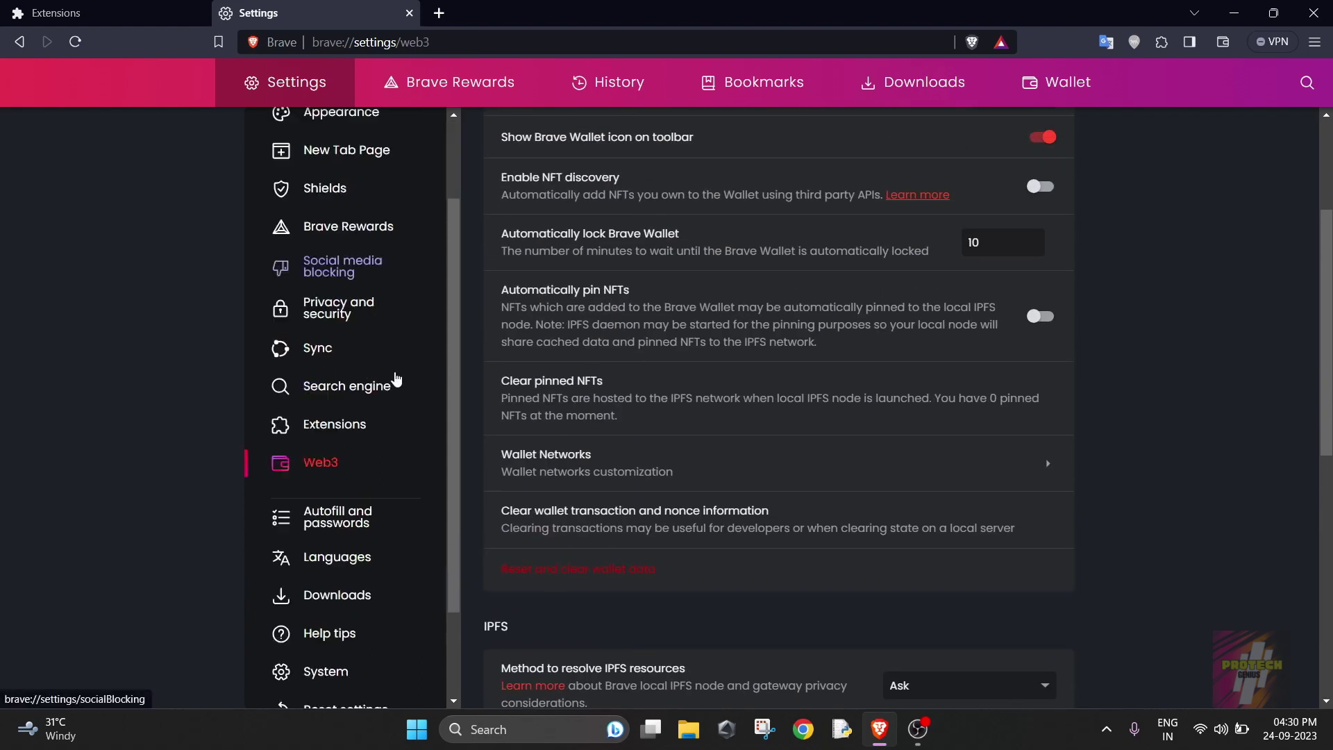
{"action": "scroll", "coordinate": [395, 381], "scroll_direction": "down", "scroll_amount": 1}
{"action": "left_click", "coordinate": [322, 399]}
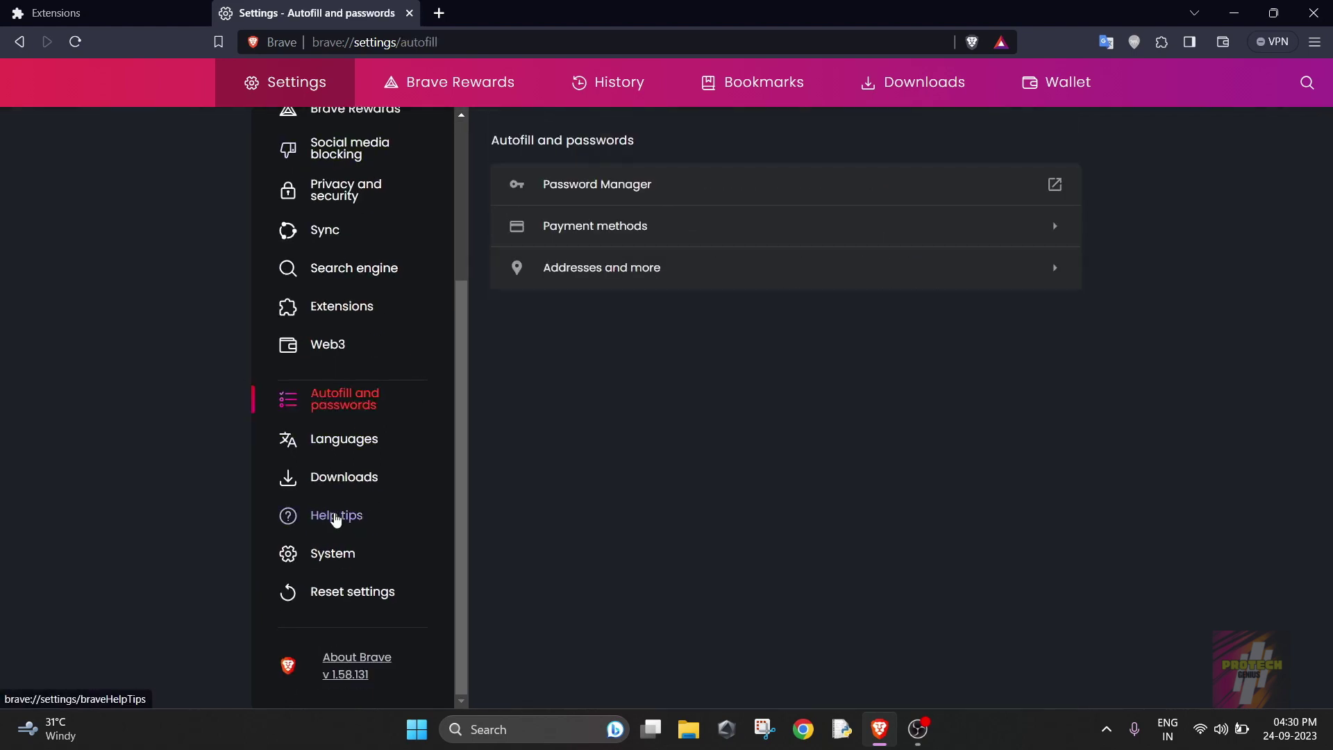
{"action": "scroll", "coordinate": [371, 469], "scroll_direction": "up", "scroll_amount": 2}
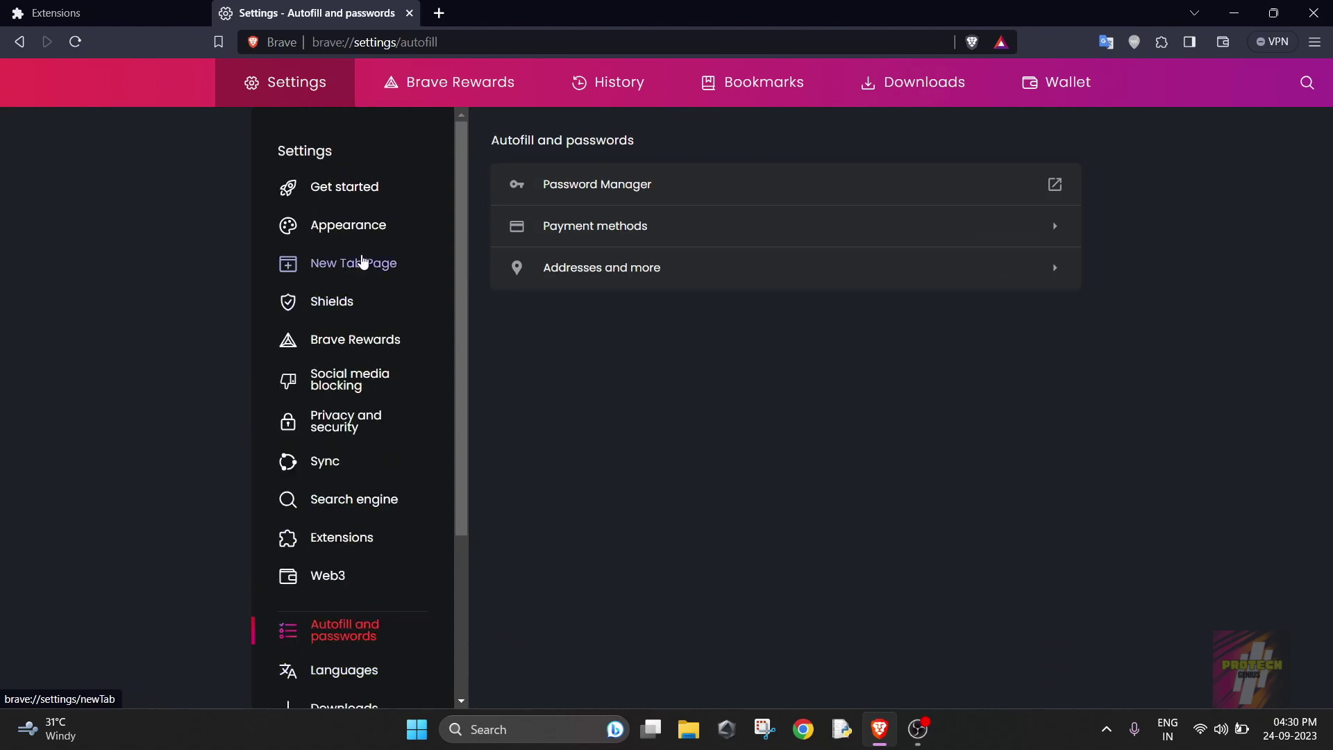
- Open the Shields section to review its default protection options
{"action": "left_click", "coordinate": [326, 300]}
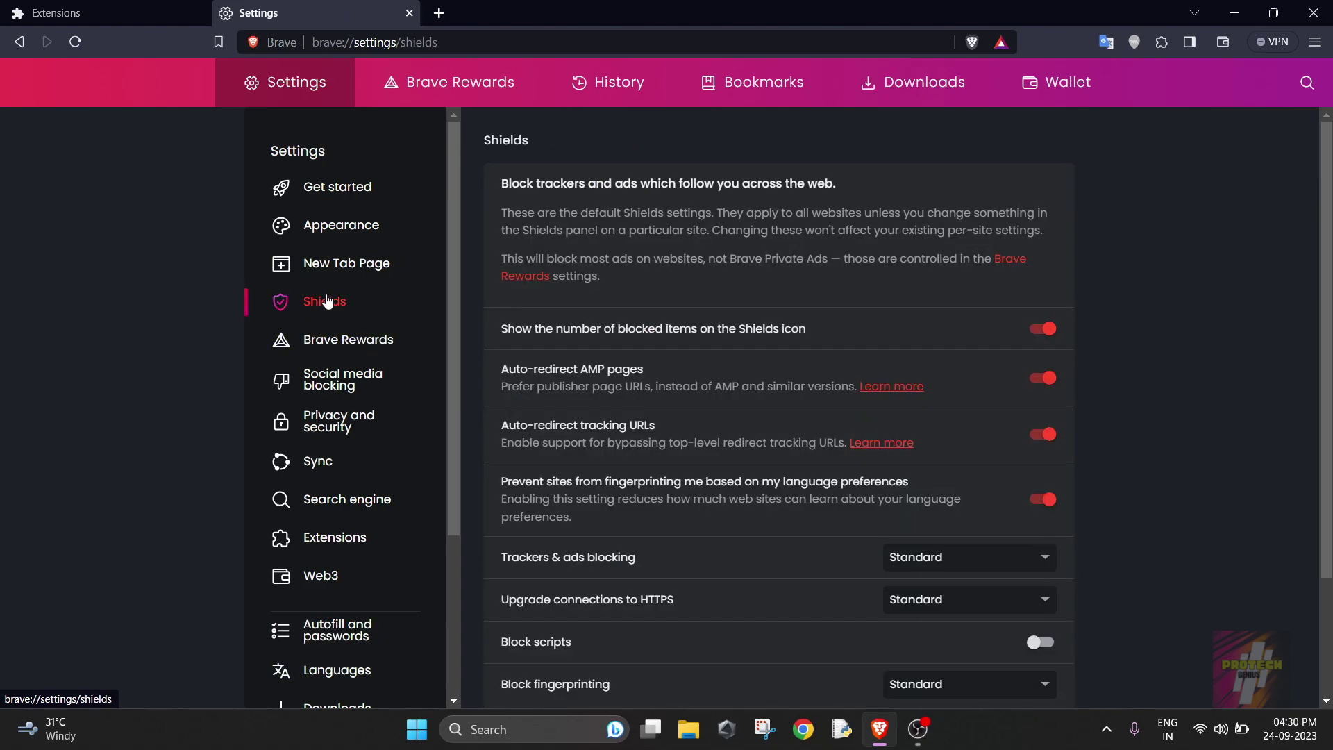
{"action": "left_click", "coordinate": [326, 301]}
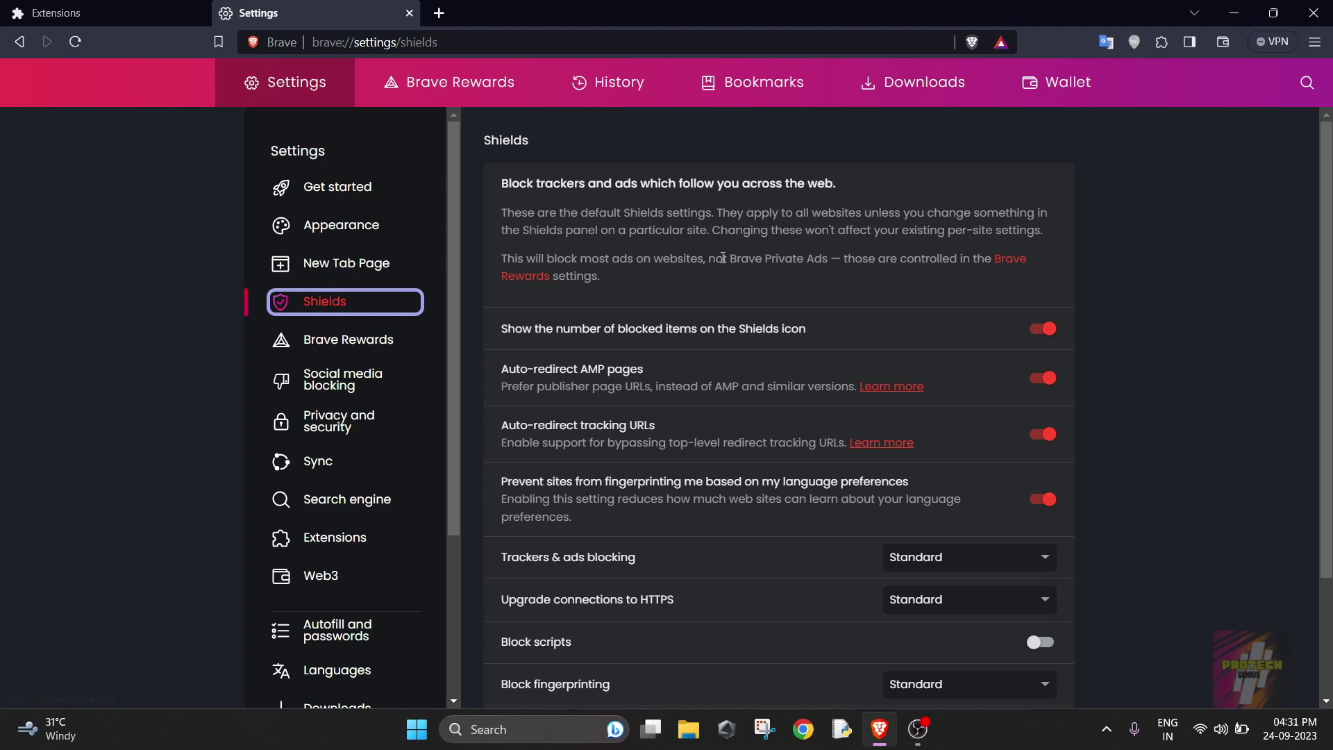
- Open the Brave Rewards page from the header to see the BAT balance
{"action": "left_click", "coordinate": [499, 87]}
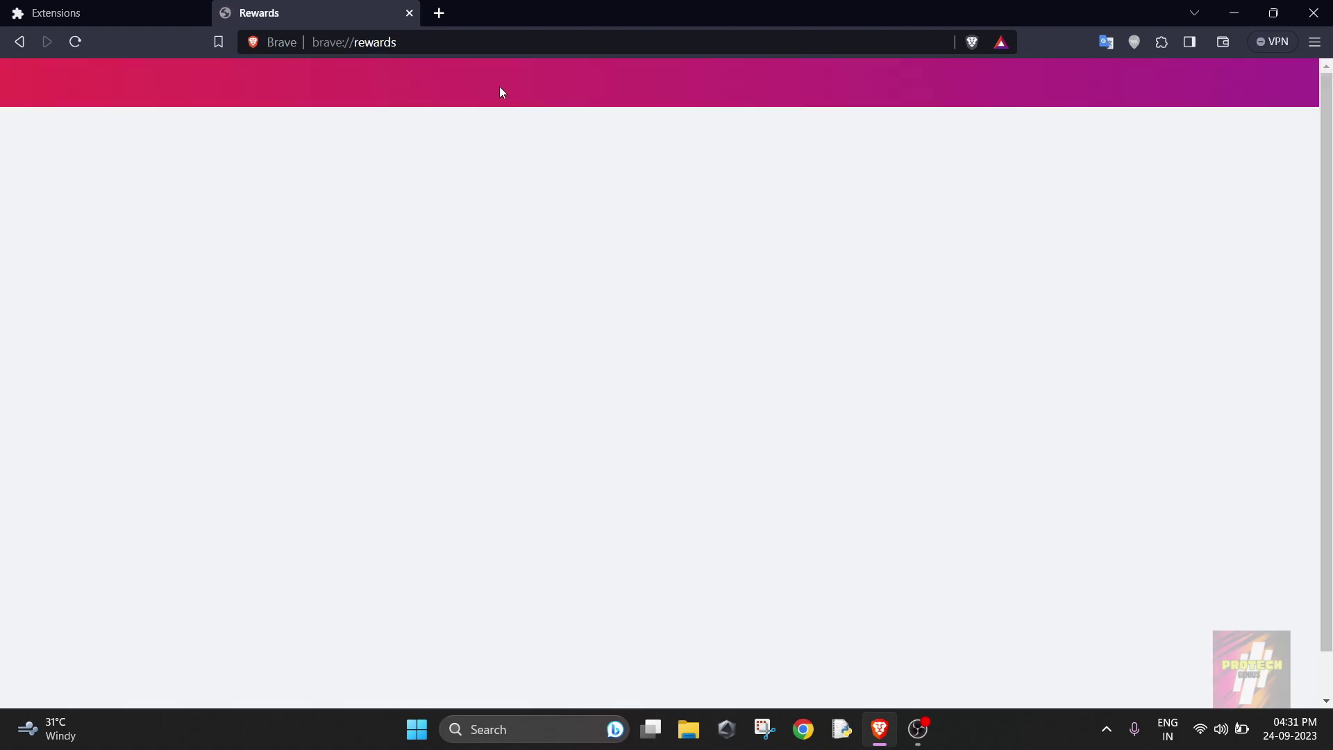